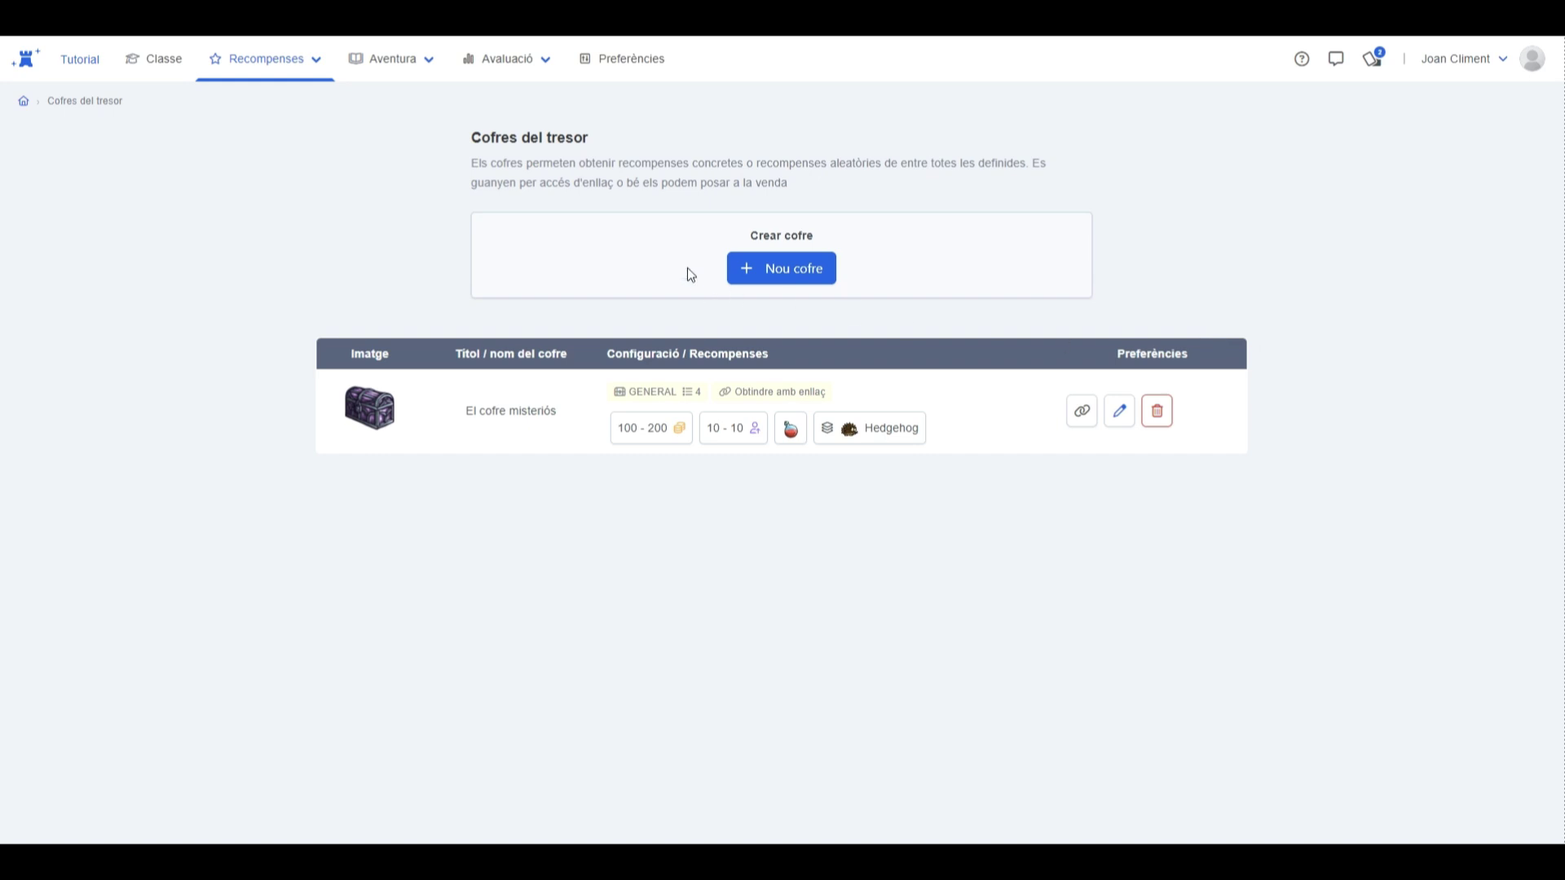
Go to the treasure chests page (Cofres del tresor) and start creating a new chest
left_click(310, 73)
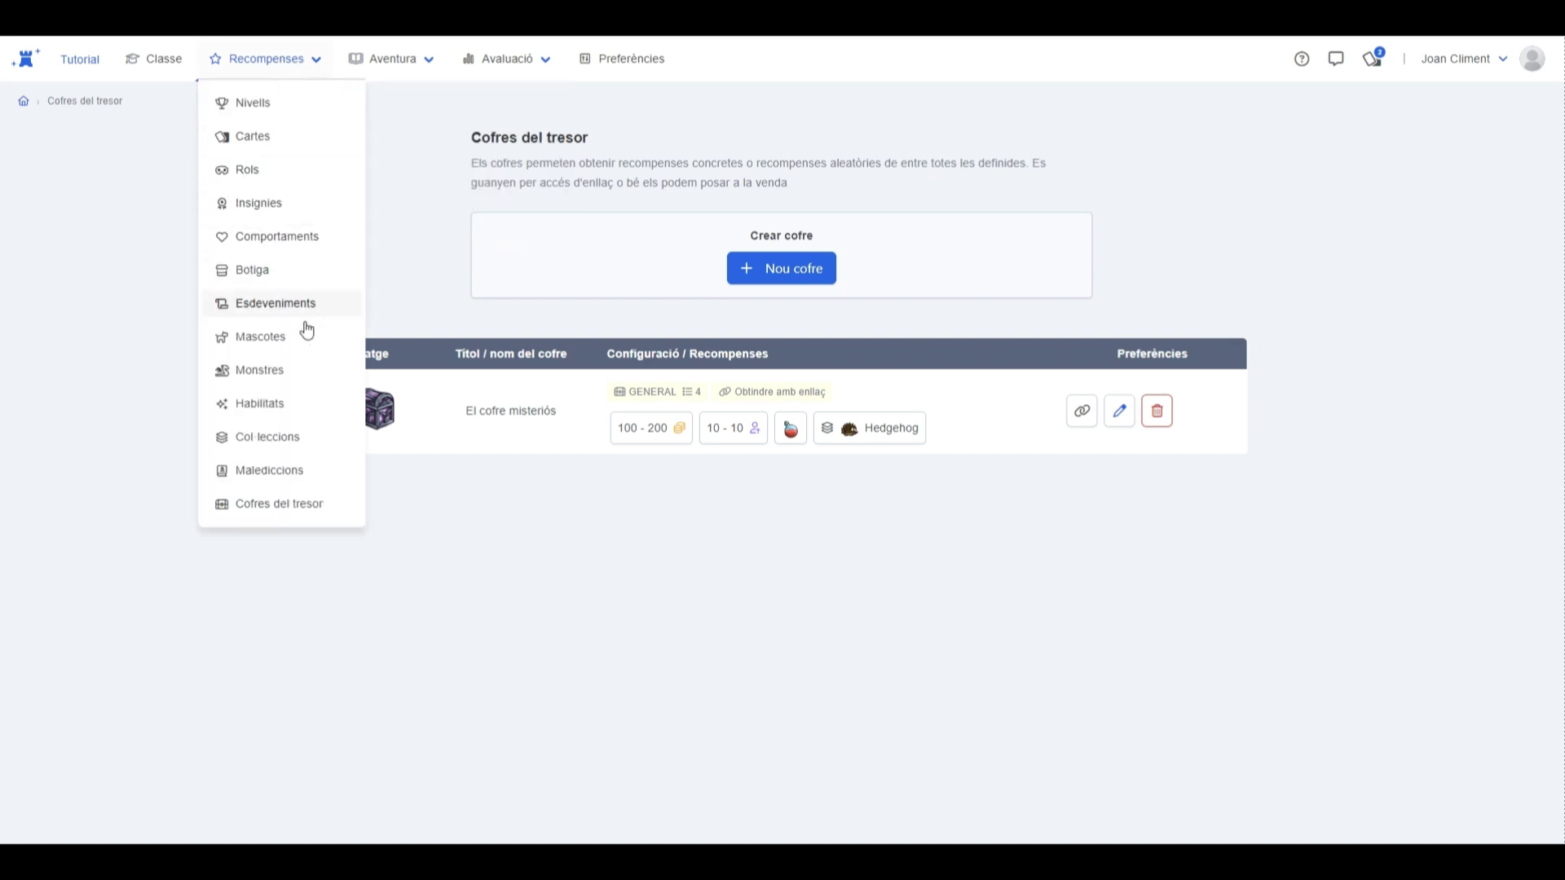
left_click(296, 508)
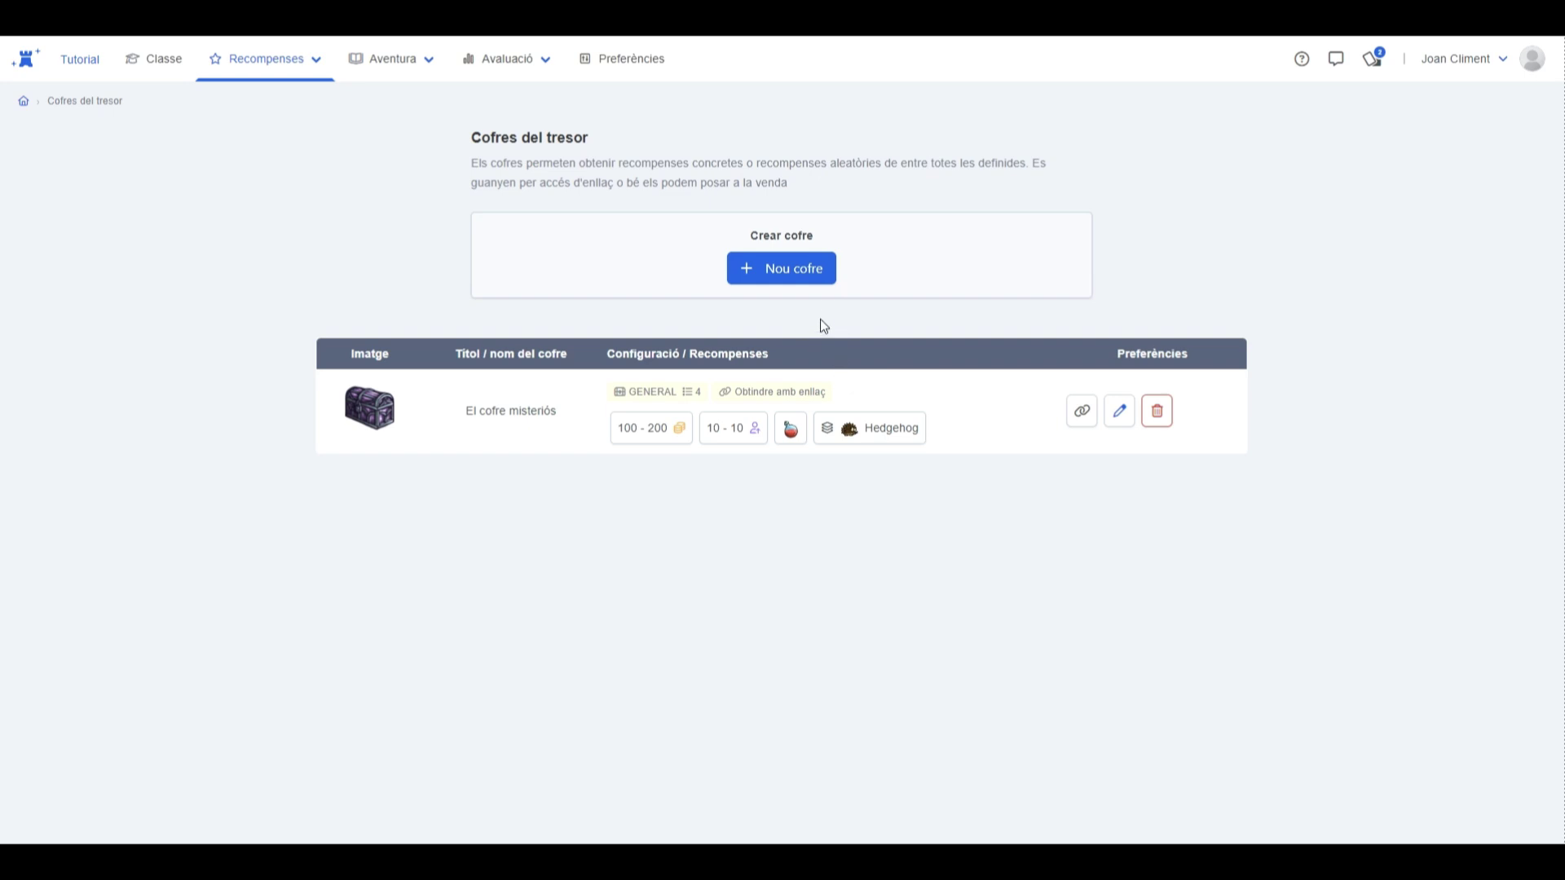
left_click(801, 271)
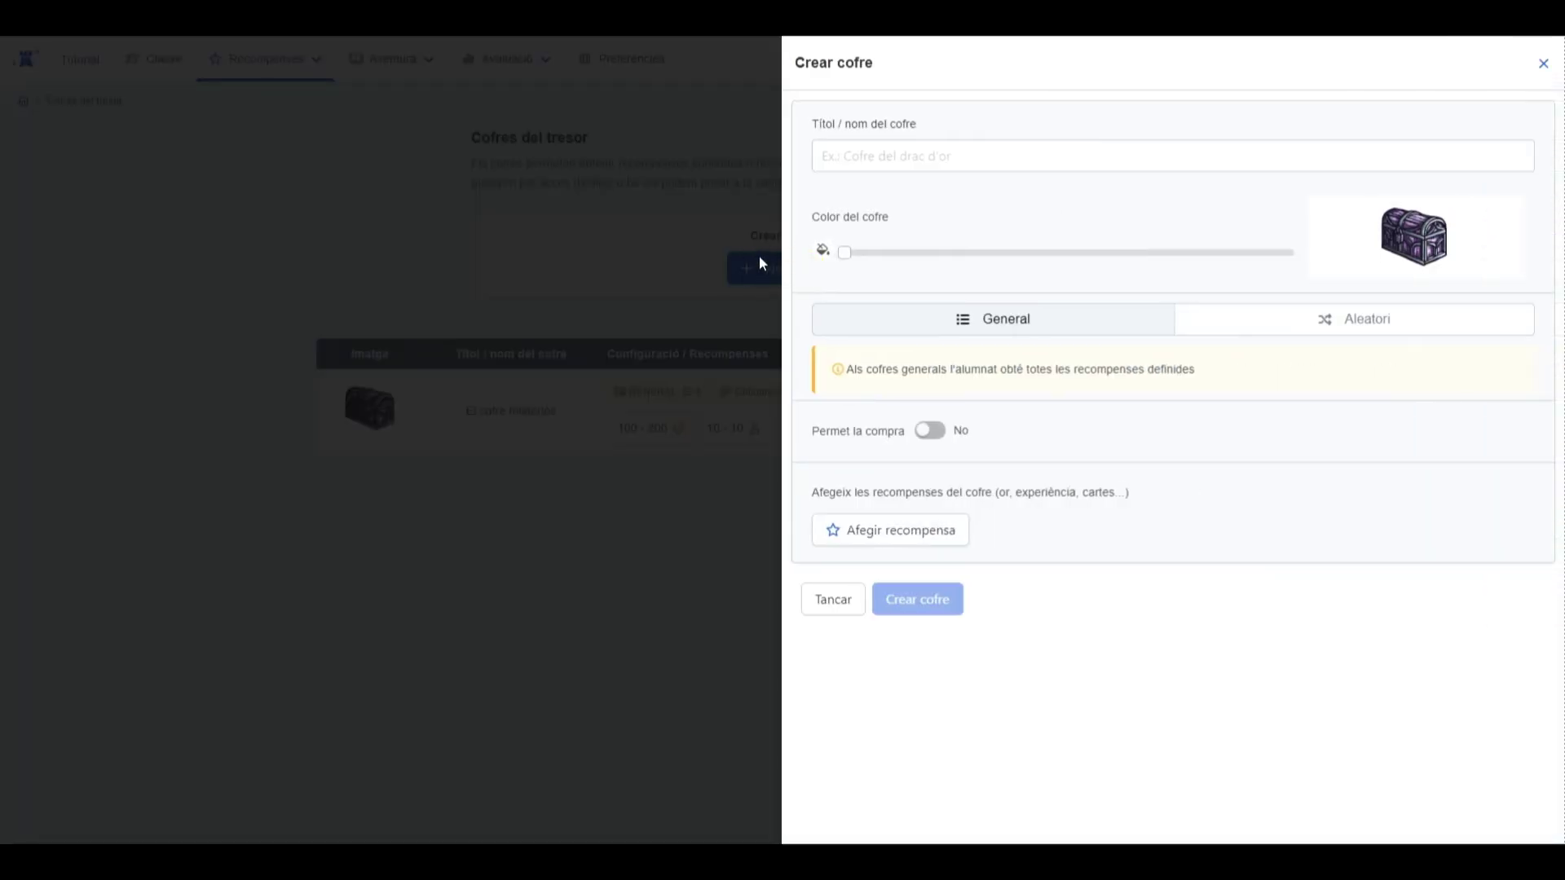
Title the chest "El cofre de la sort" and shift its colour from purple to olive green
left_click(952, 149)
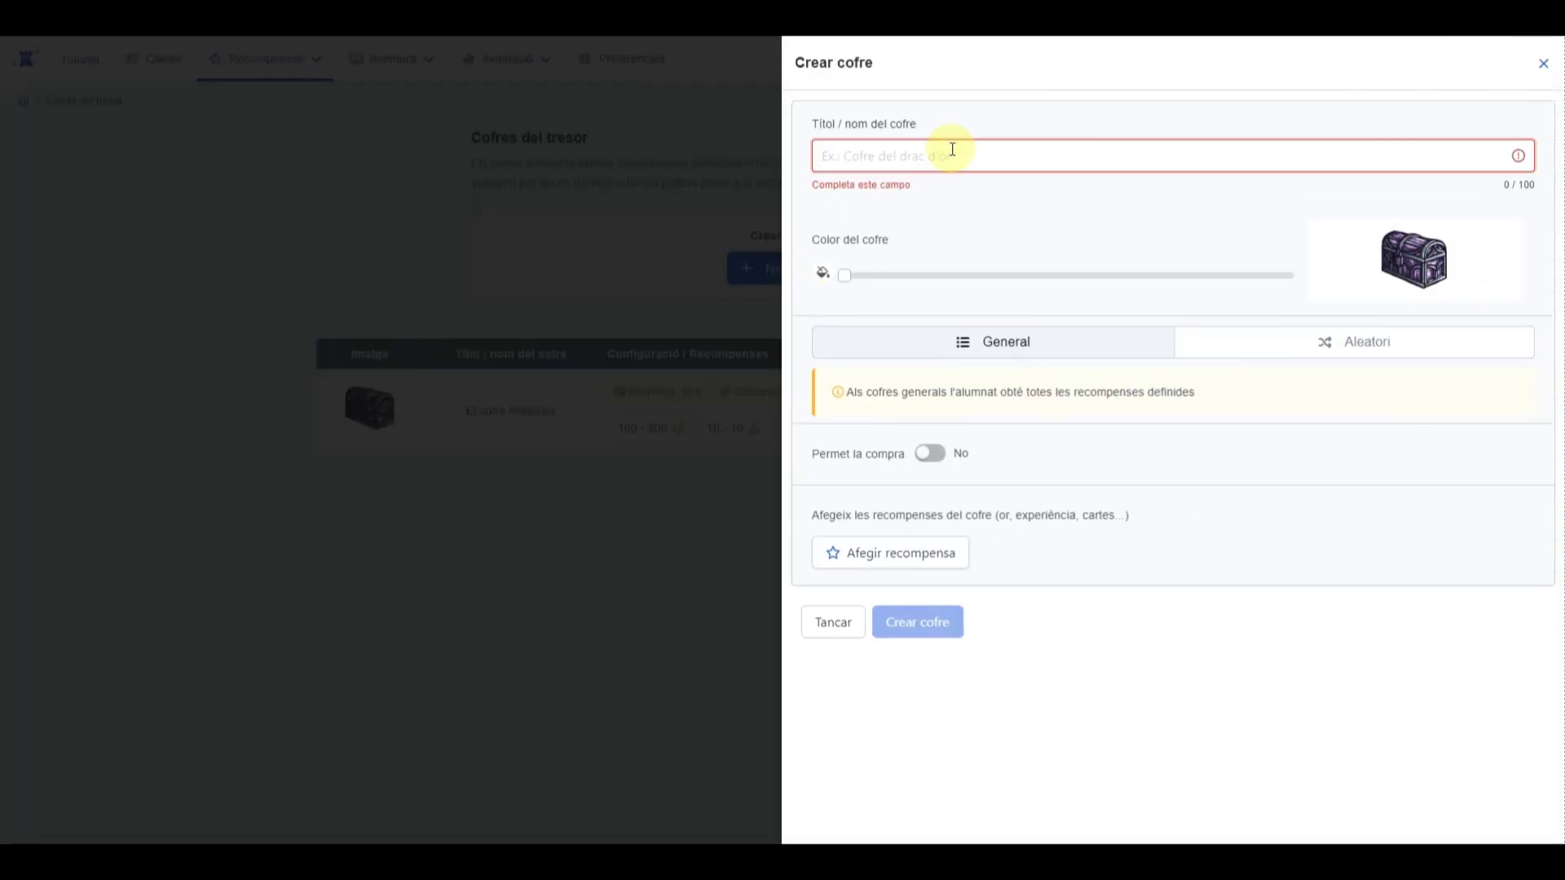
type("El cog")
key("BackSpace")
type("fre de la sdo")
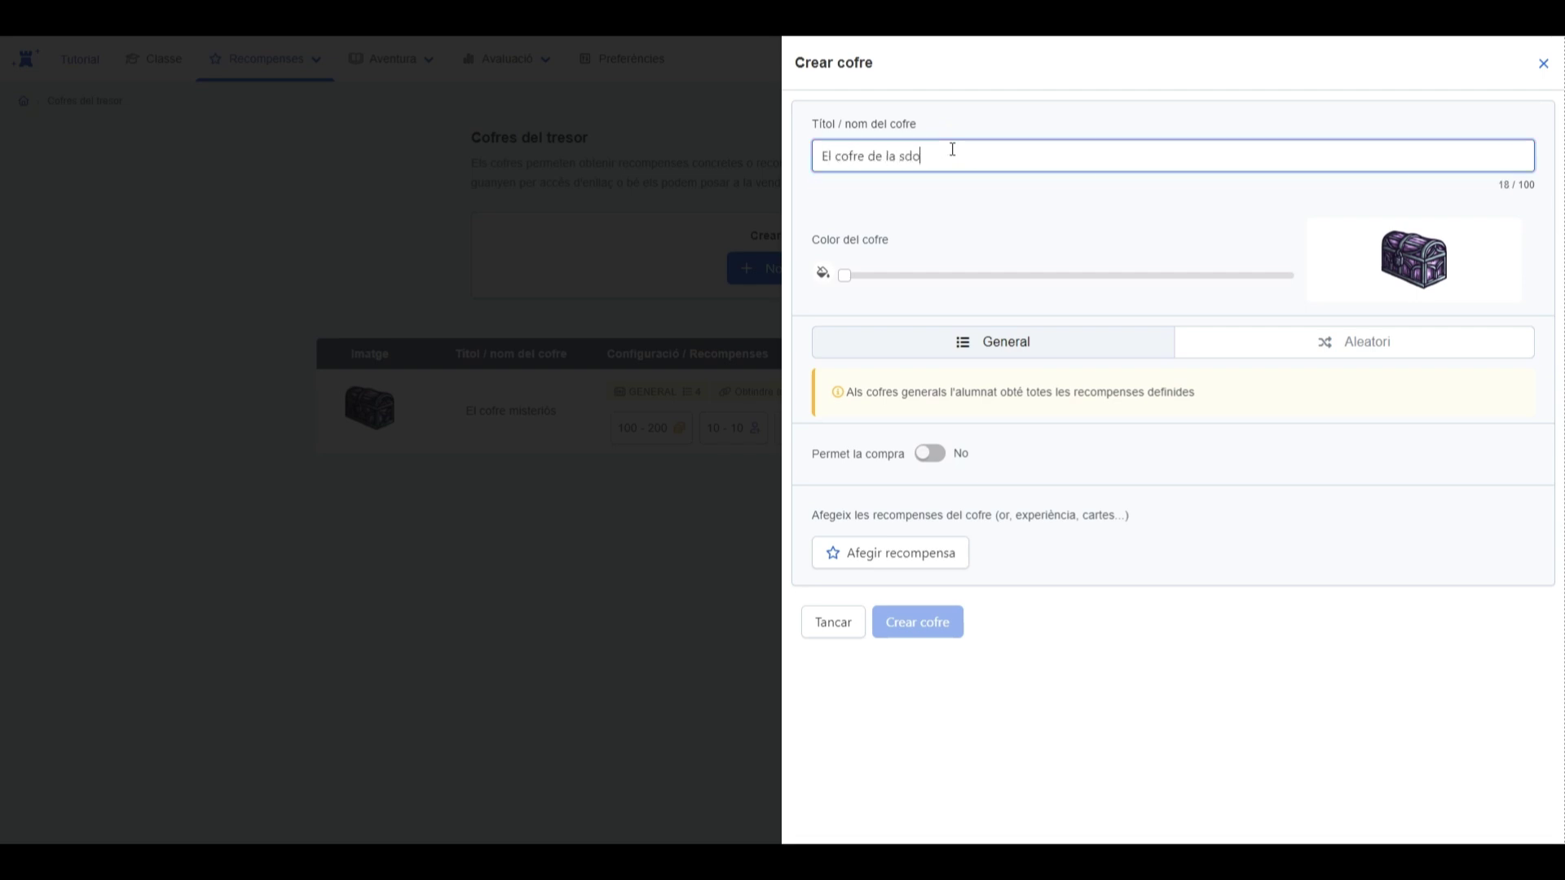
key("BackSpace")
type("ort")
mouse_move(849, 277)
left_click_drag(848, 276, 1035, 274)
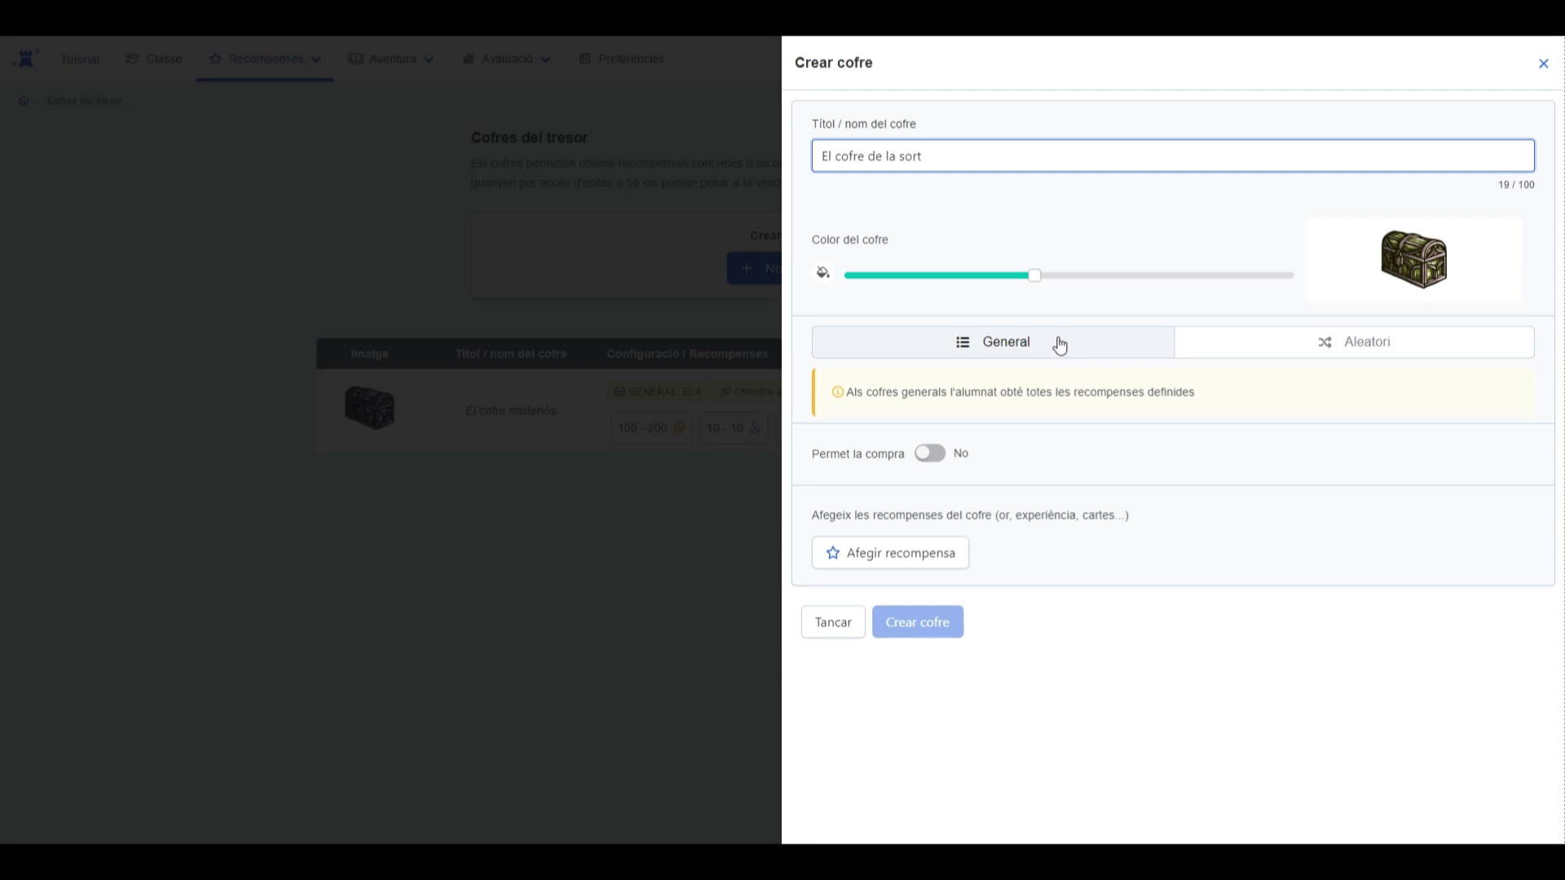
Make the chest random (Aleatori) with 2 random elements and allow its purchase for 100 gold
left_click(1254, 339)
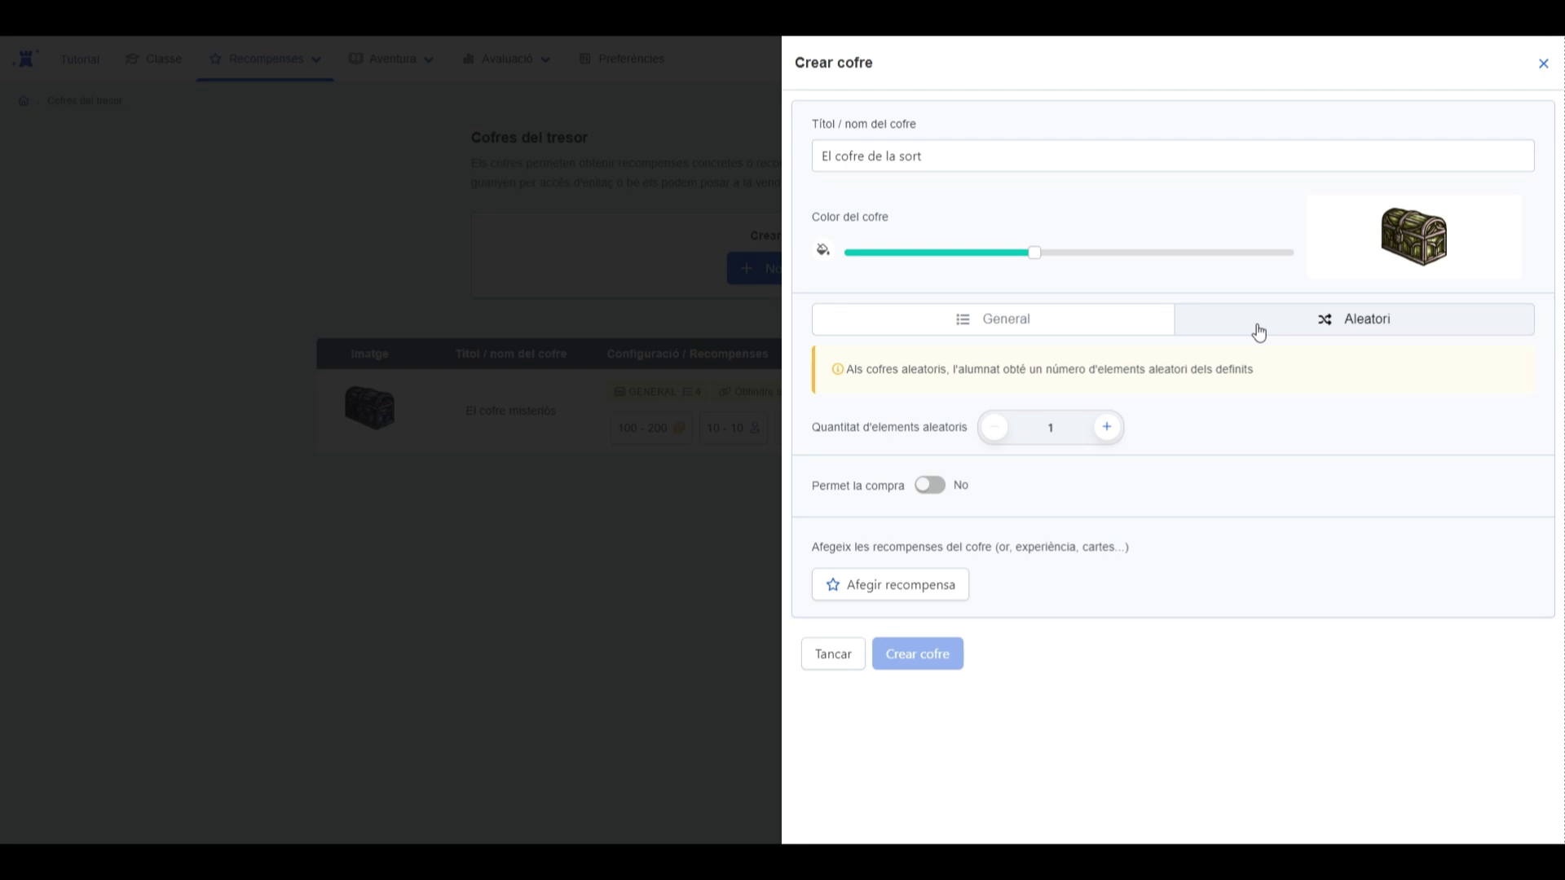
left_click(1107, 427)
left_click(933, 487)
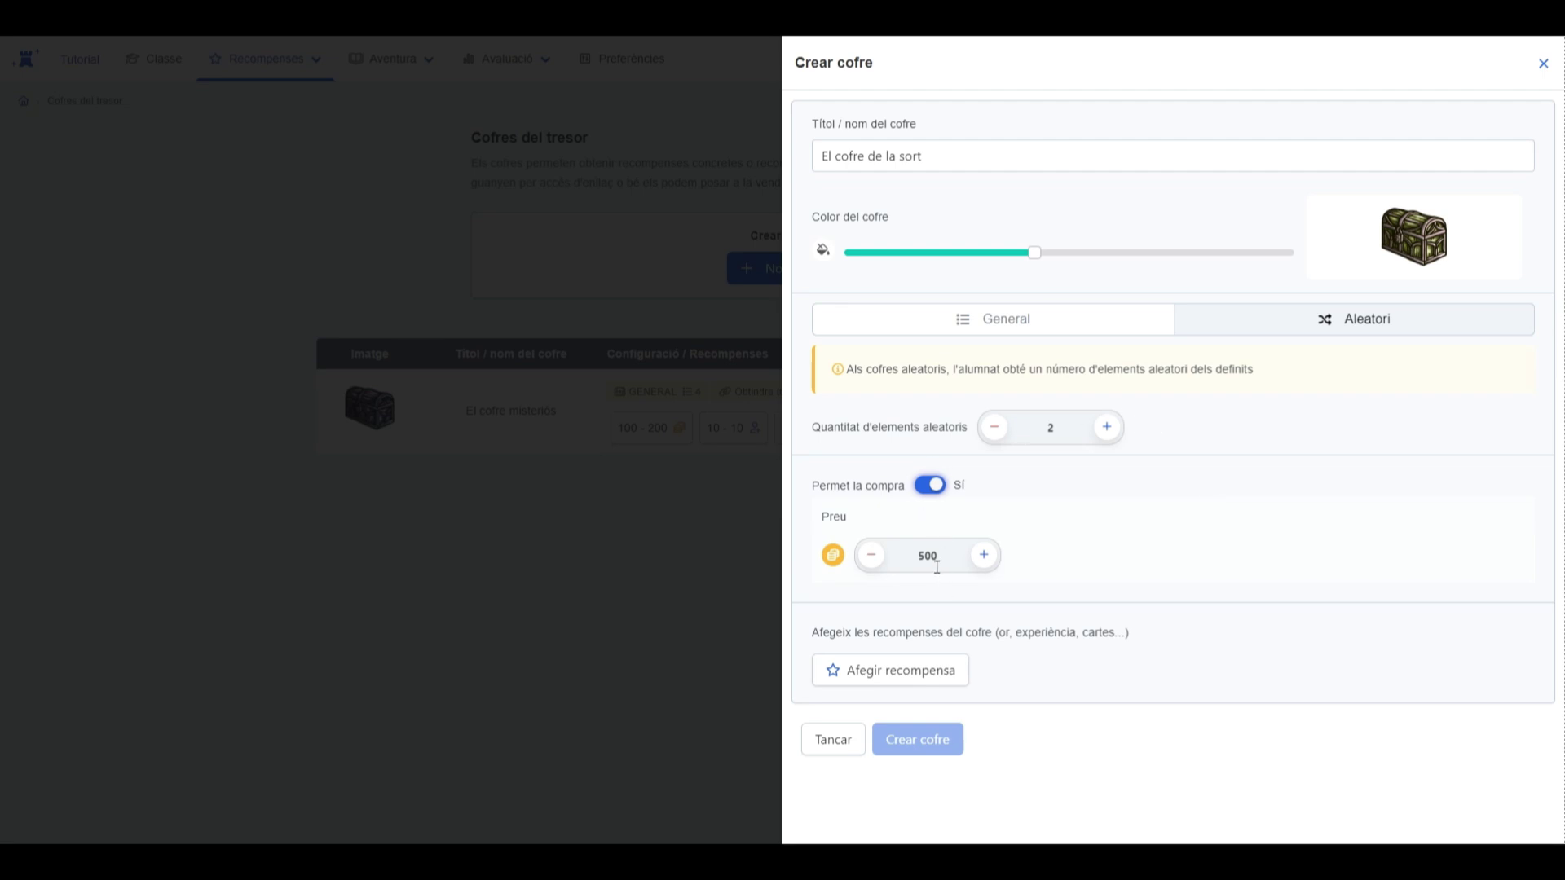
double_click(887, 556)
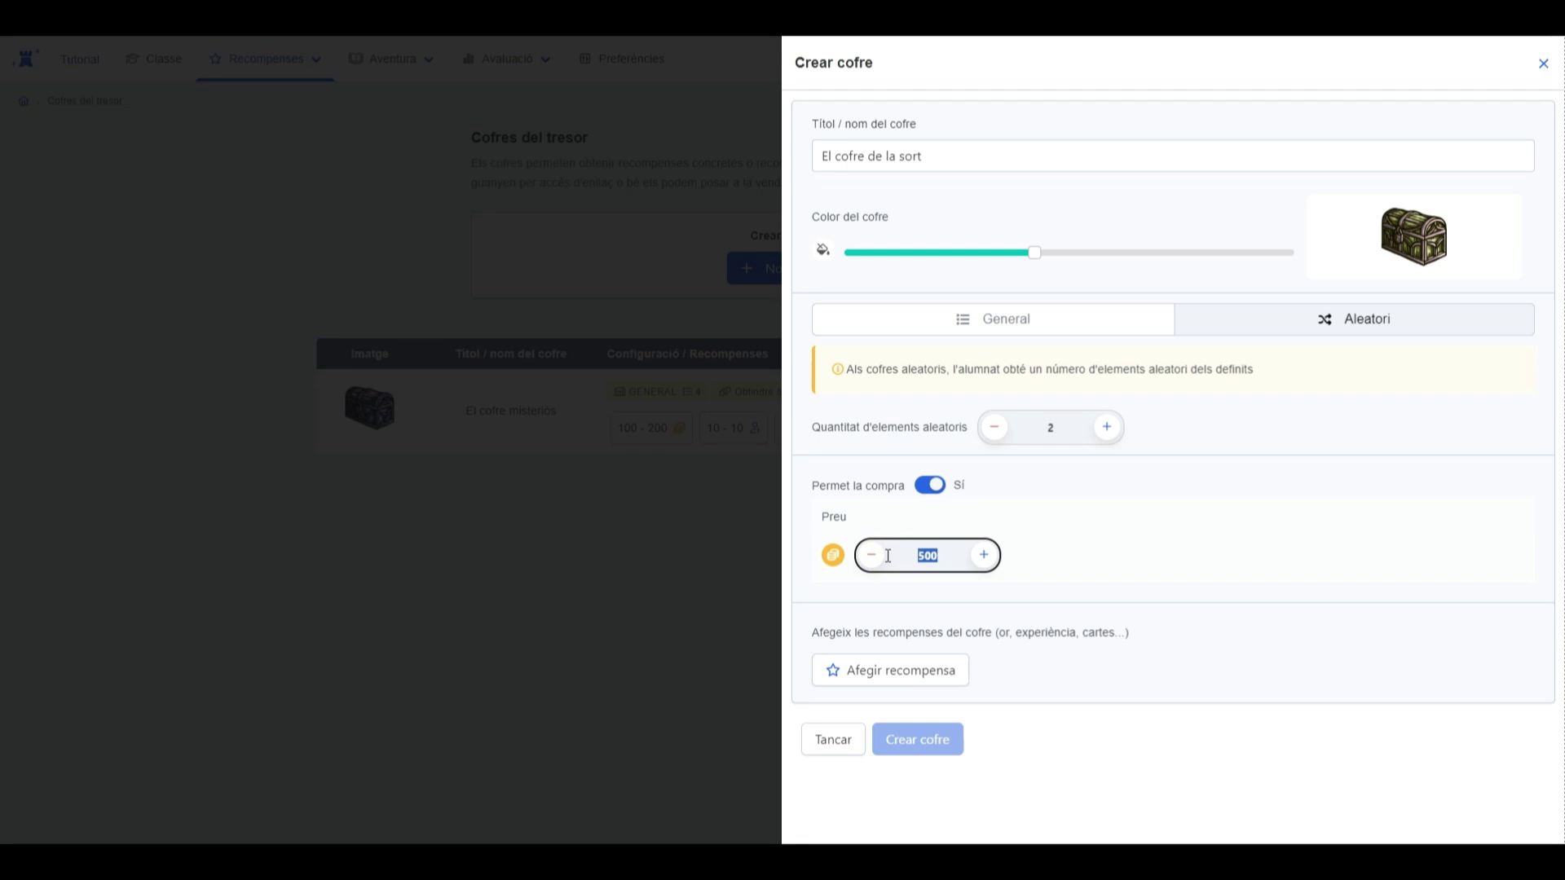
type("100")
left_click(1058, 538)
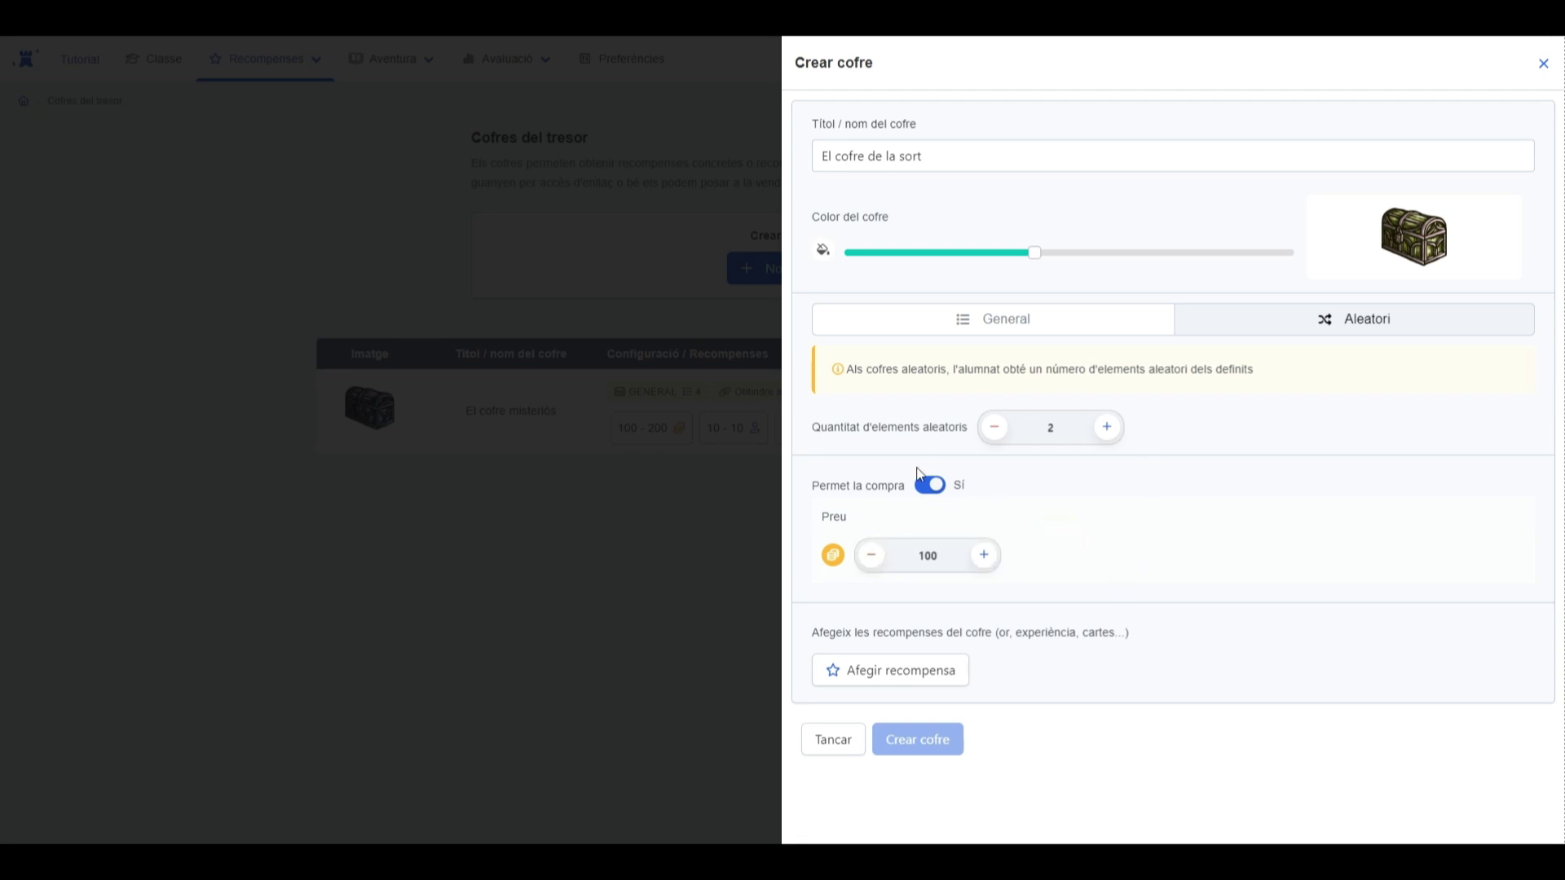
Add a random gold reward of 100 to 200 and a random experience reward of 15 to 20 to the chest
left_click(912, 674)
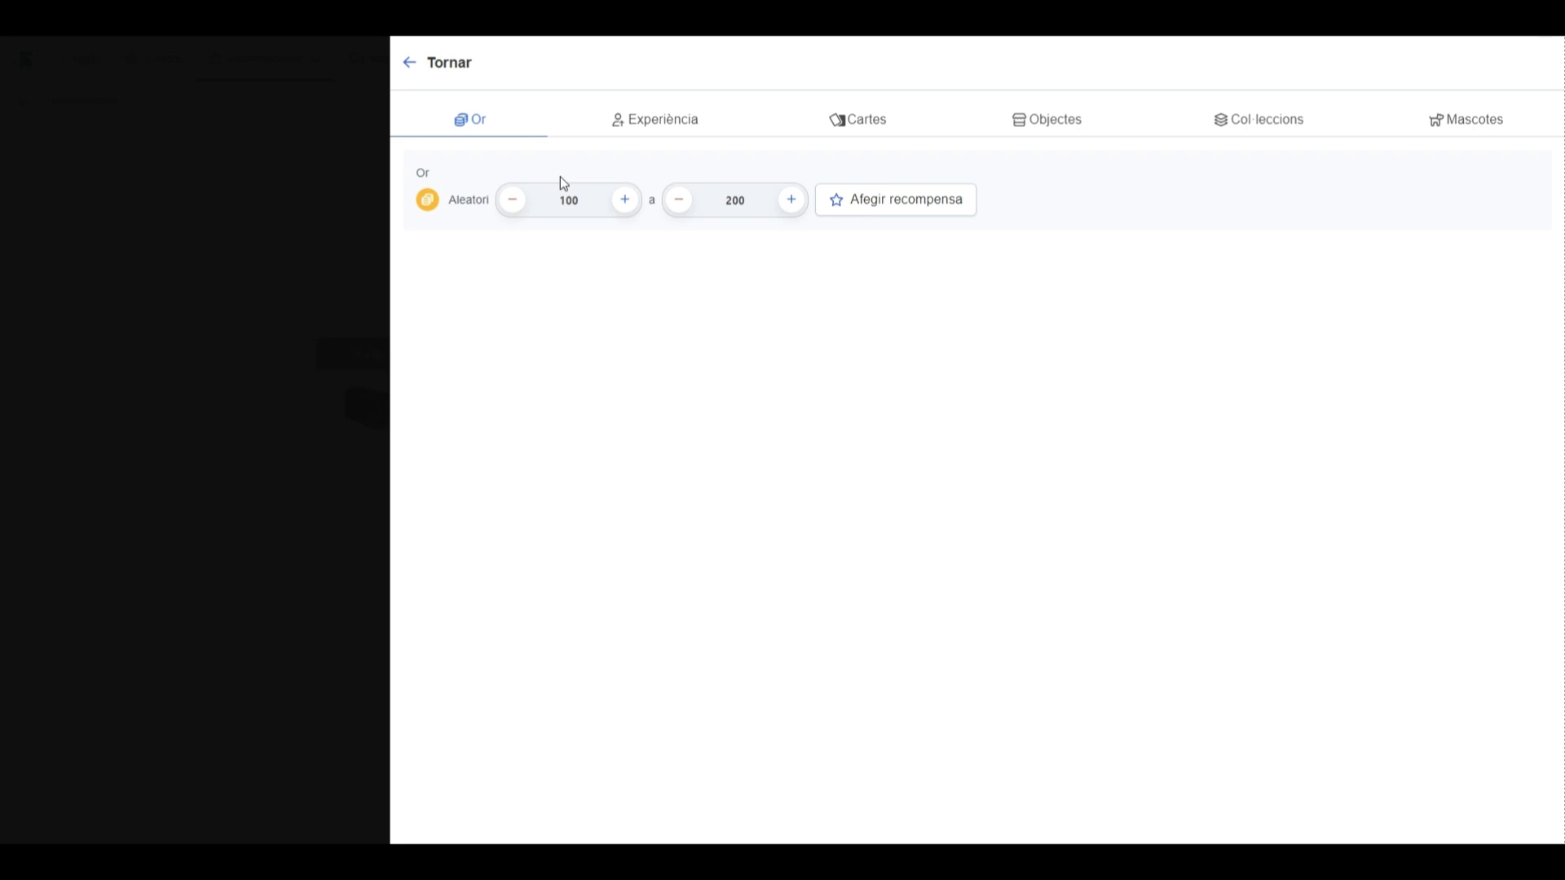
left_click(886, 204)
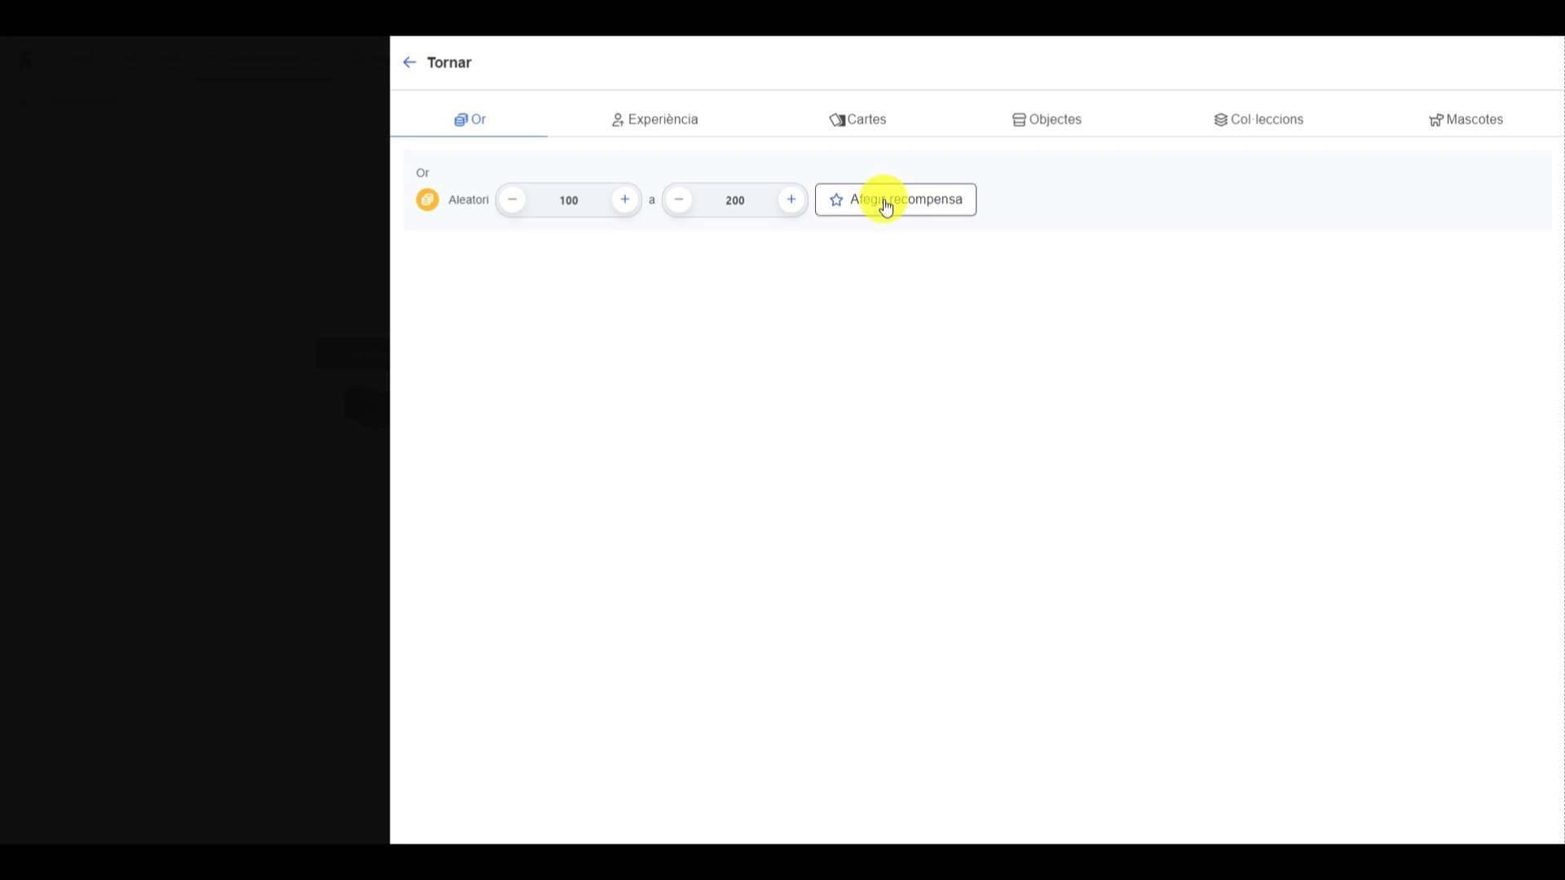
scroll(888, 760, "down", 1)
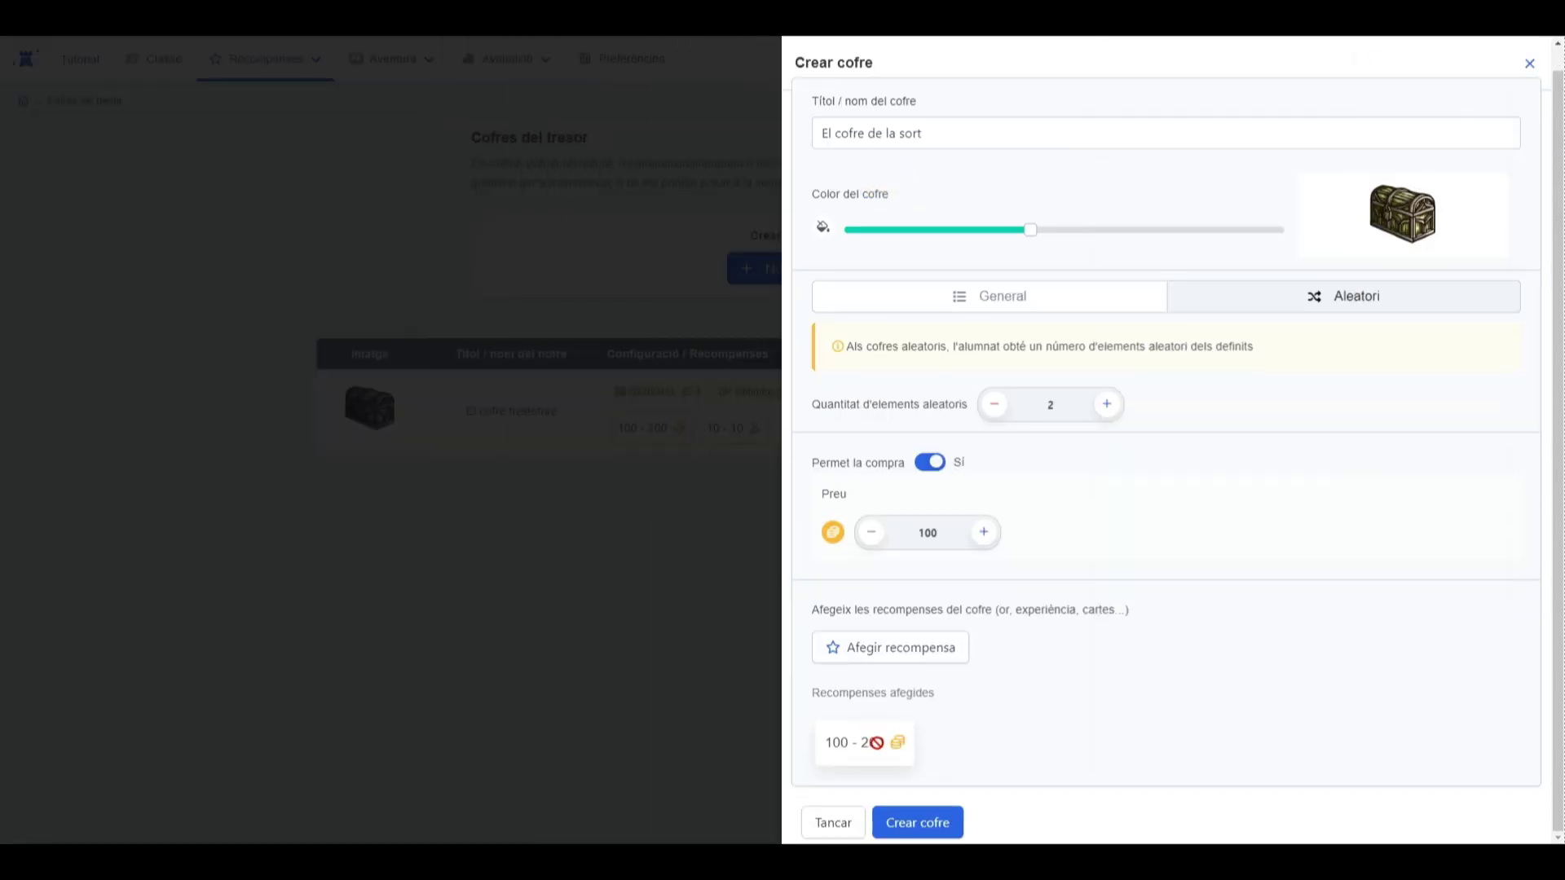
left_click(936, 654)
left_click(695, 131)
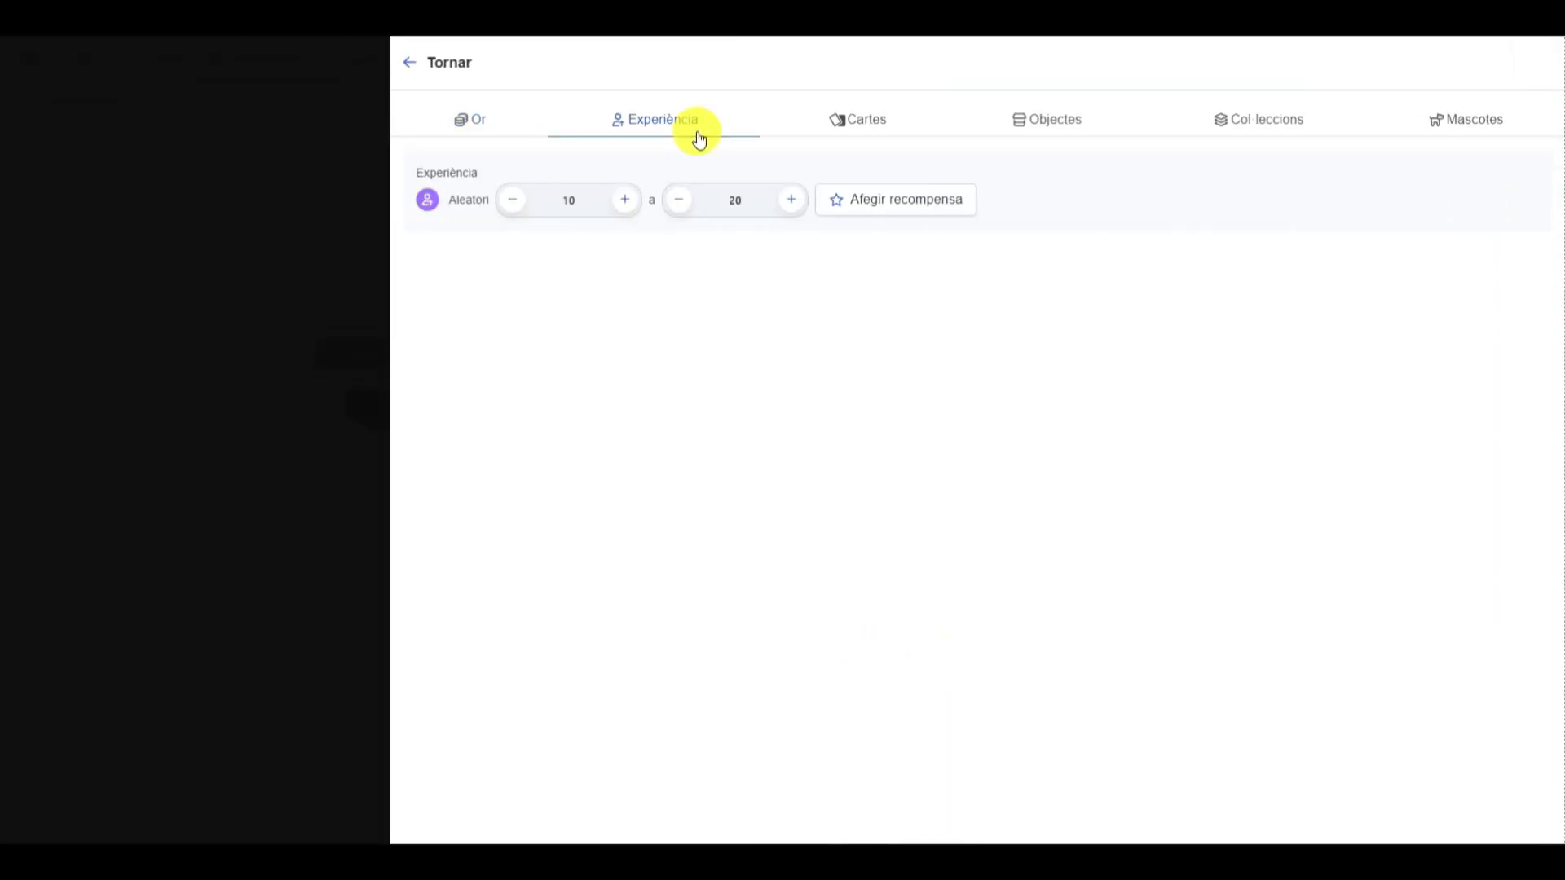
left_click(572, 200)
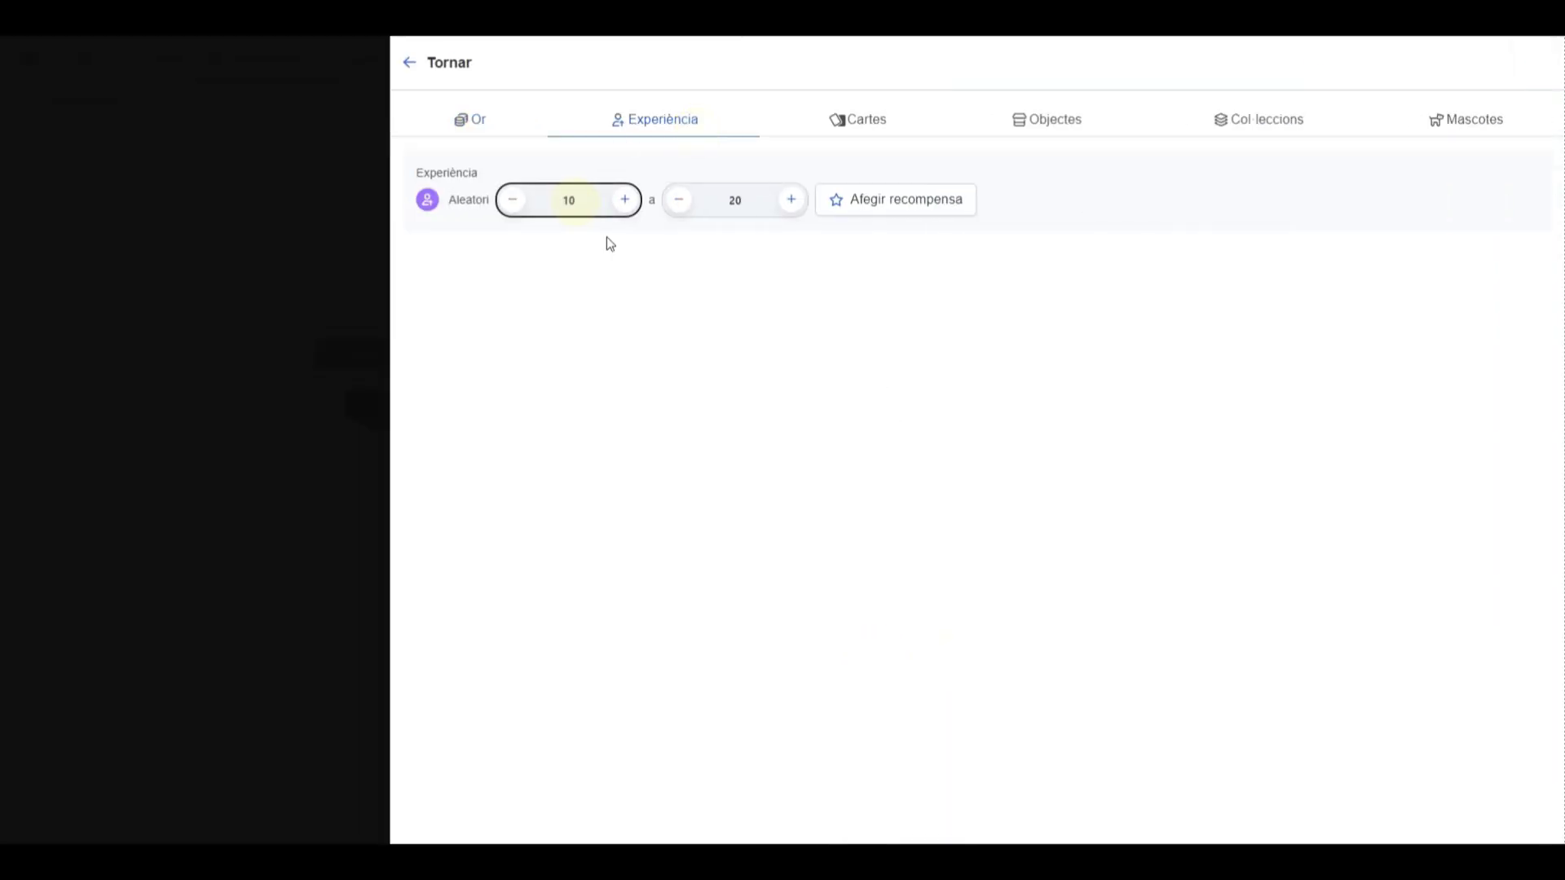
type("5")
left_click(882, 198)
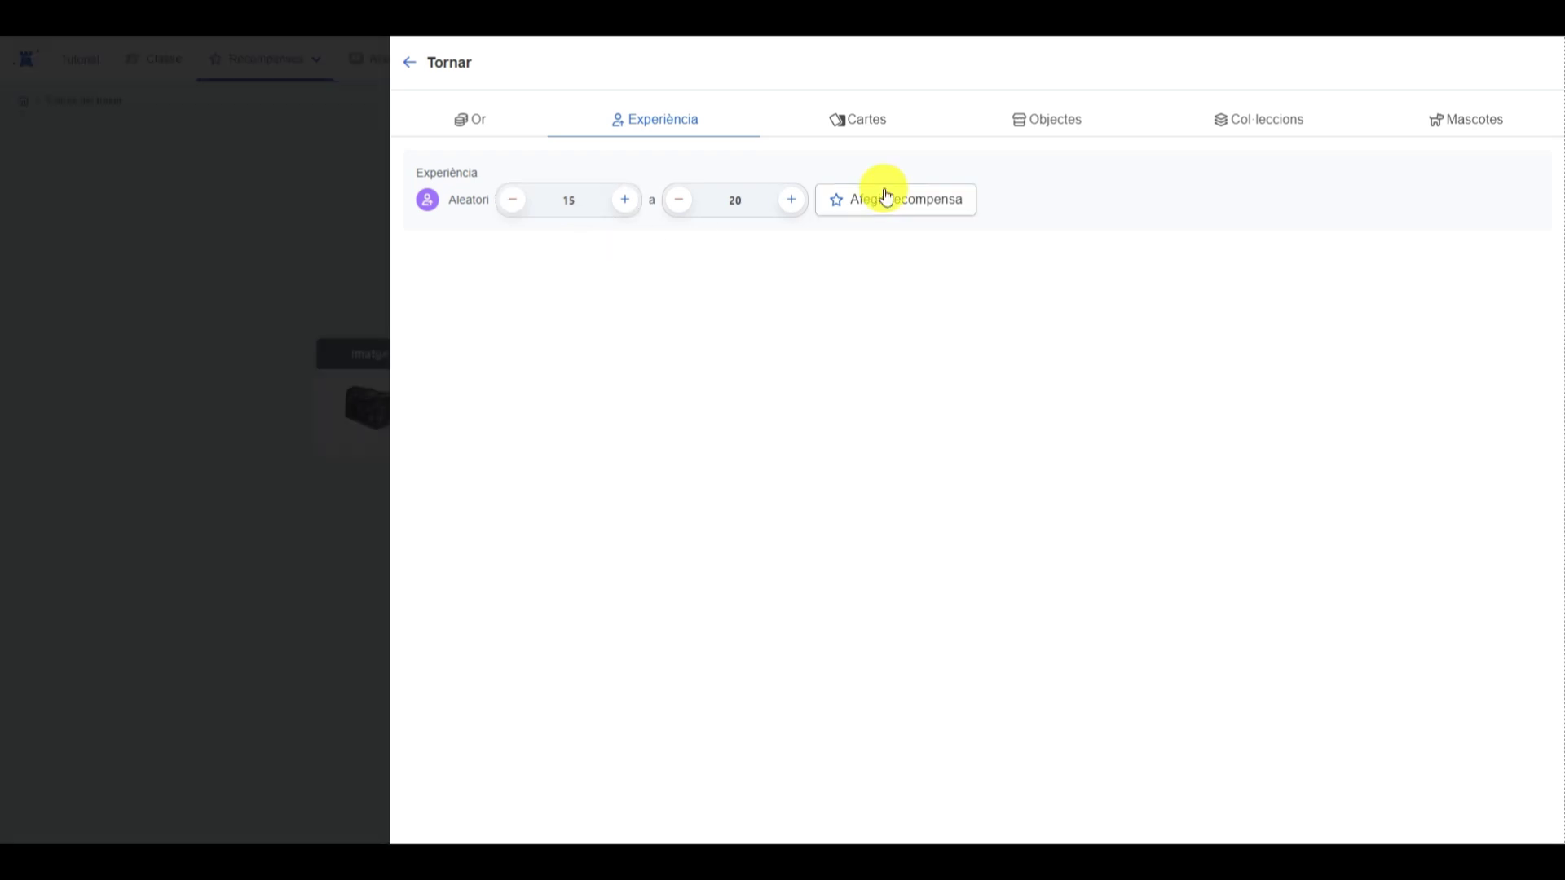
Add the Sanatori card to the chest's rewards
left_click(934, 650)
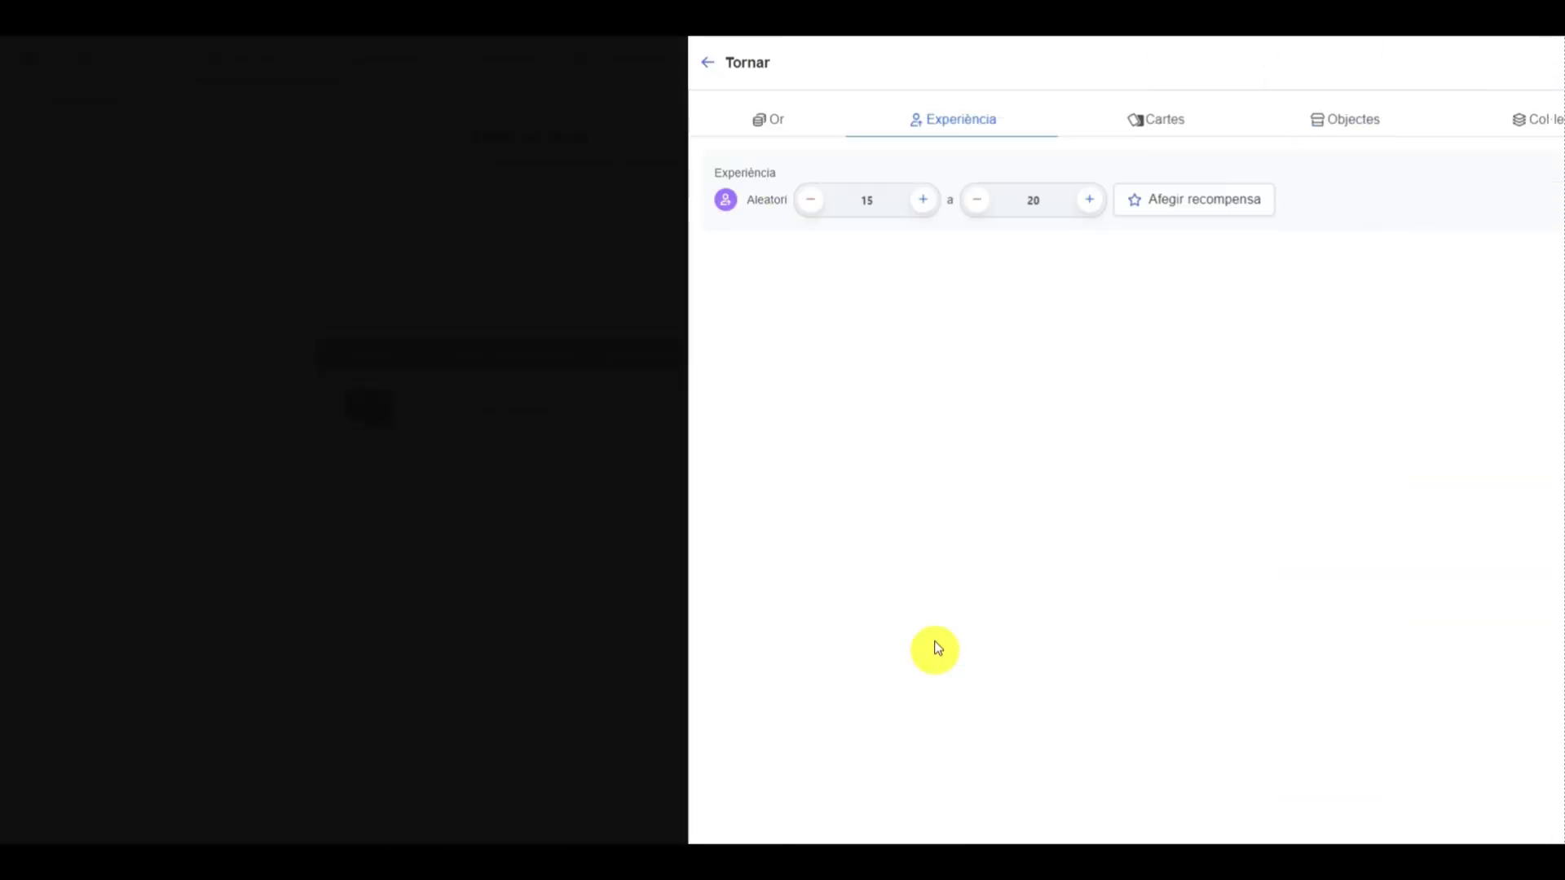
left_click(868, 122)
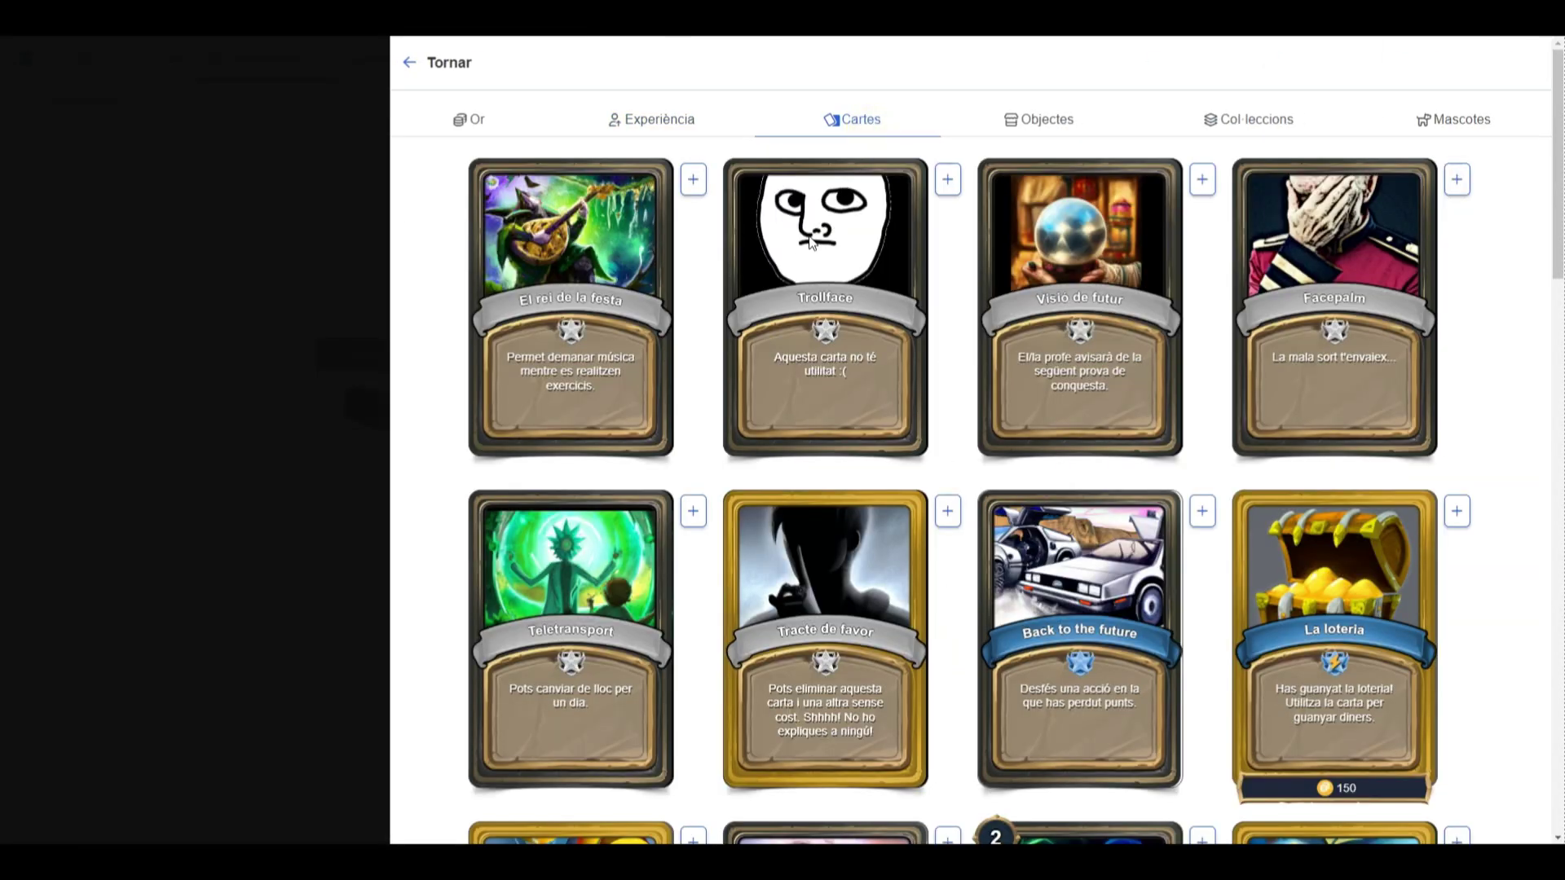
scroll(819, 349, "down", 1)
scroll(819, 343, "down", 9)
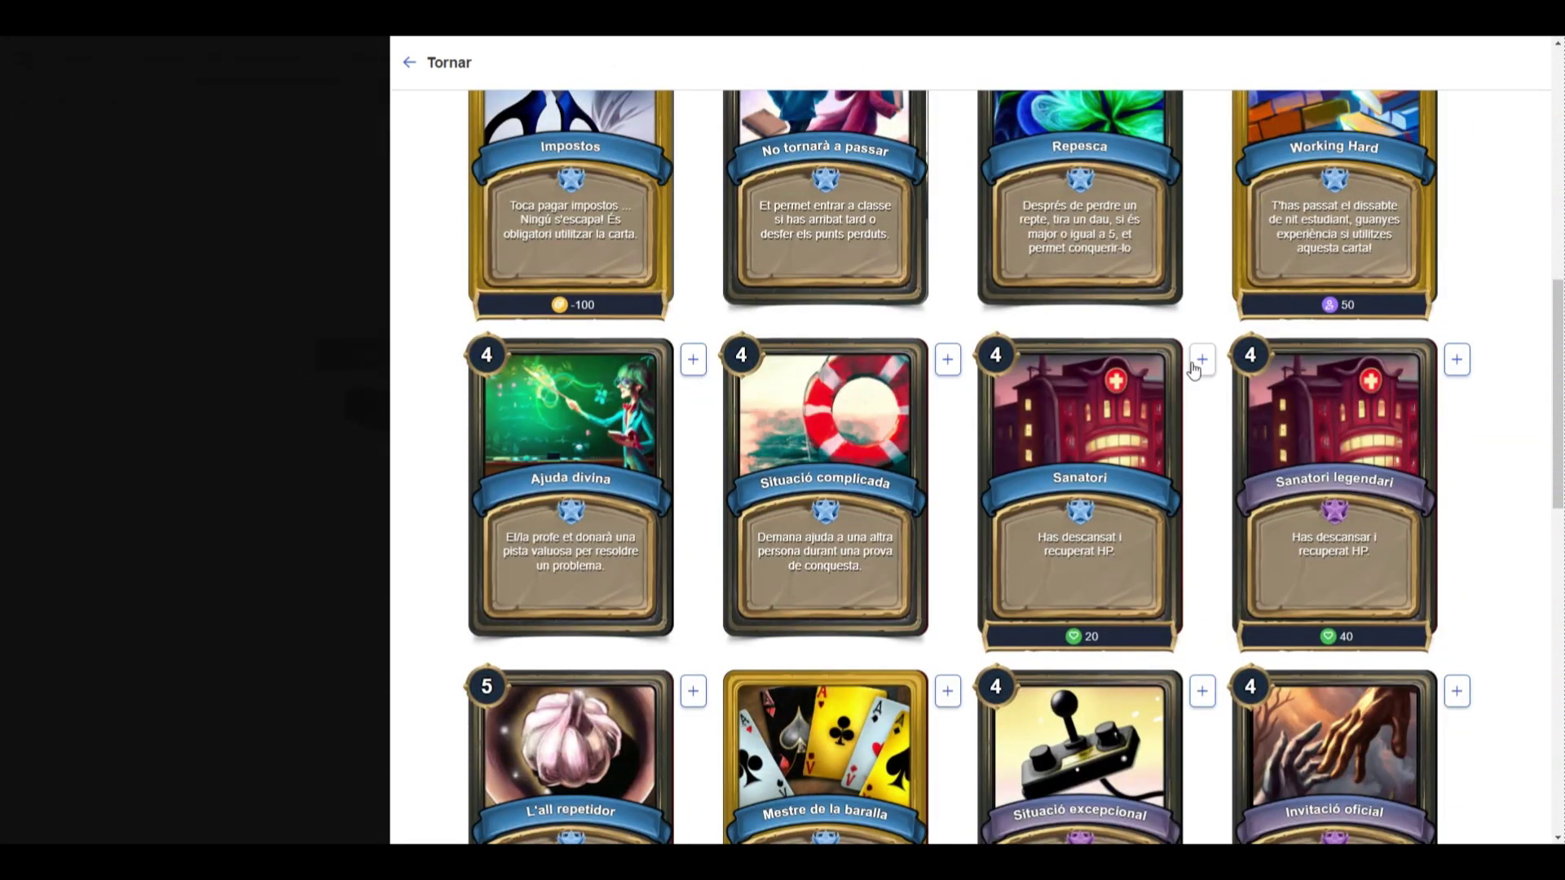
left_click(1196, 362)
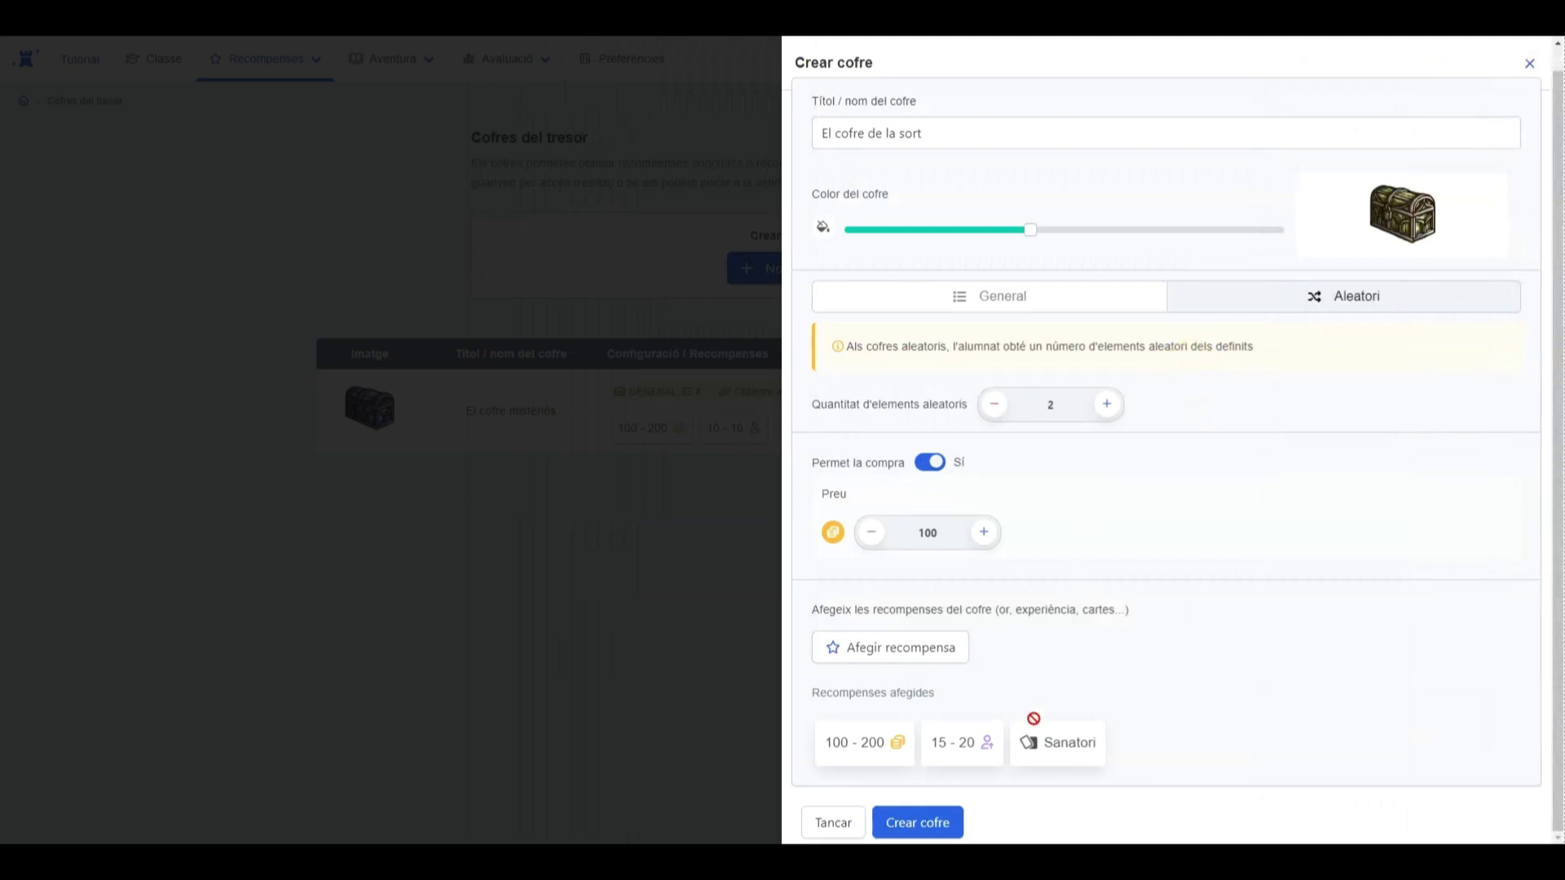
Add the round red potion object to the chest's rewards
left_click(961, 652)
scroll(933, 146, "up", 10)
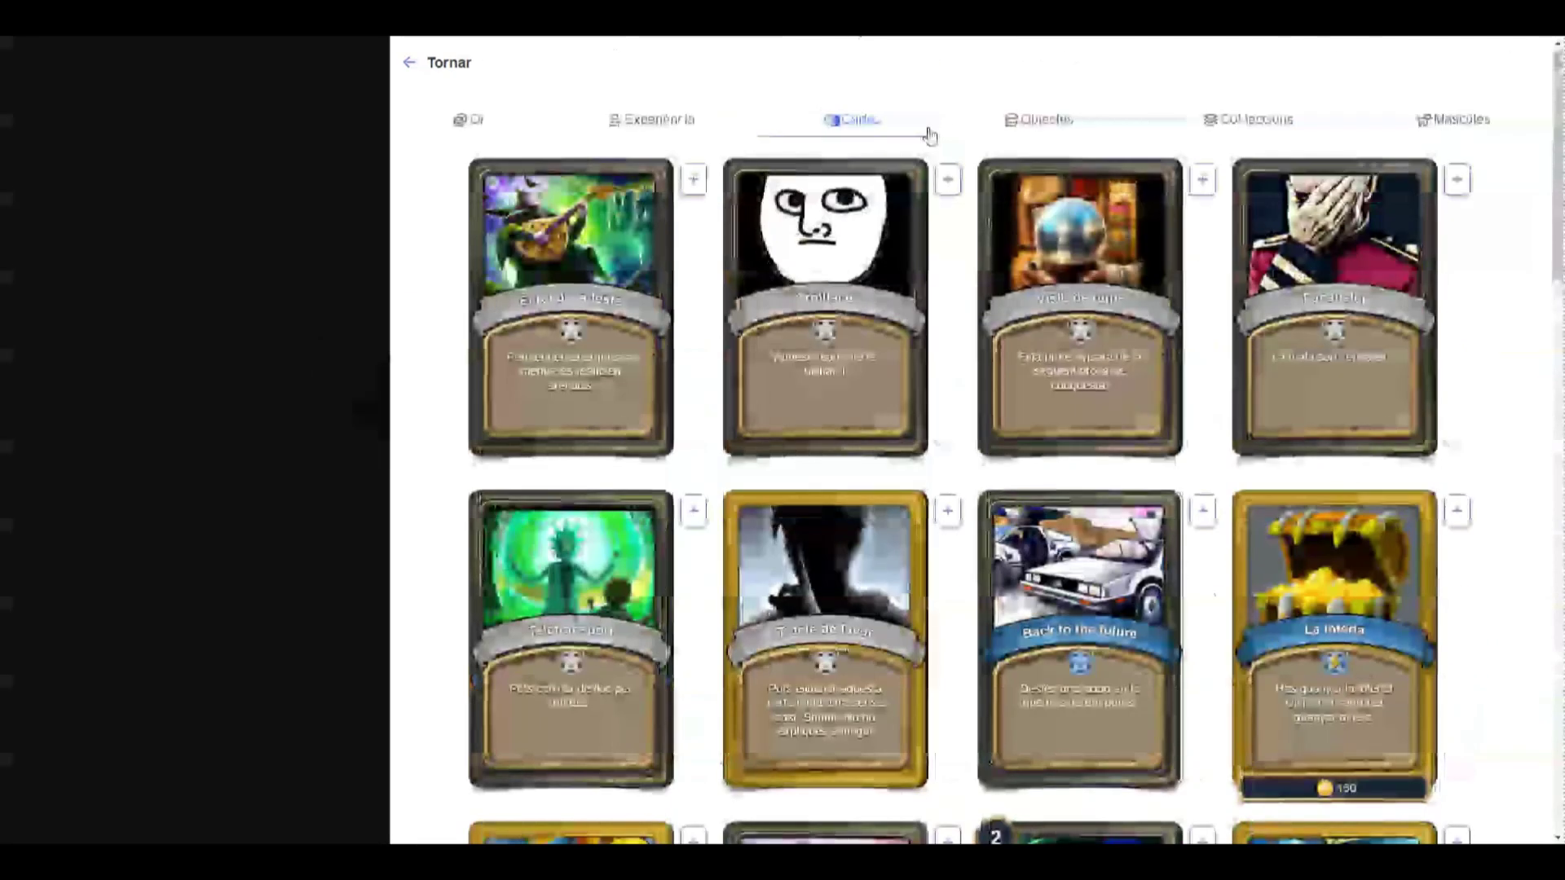
left_click(1024, 121)
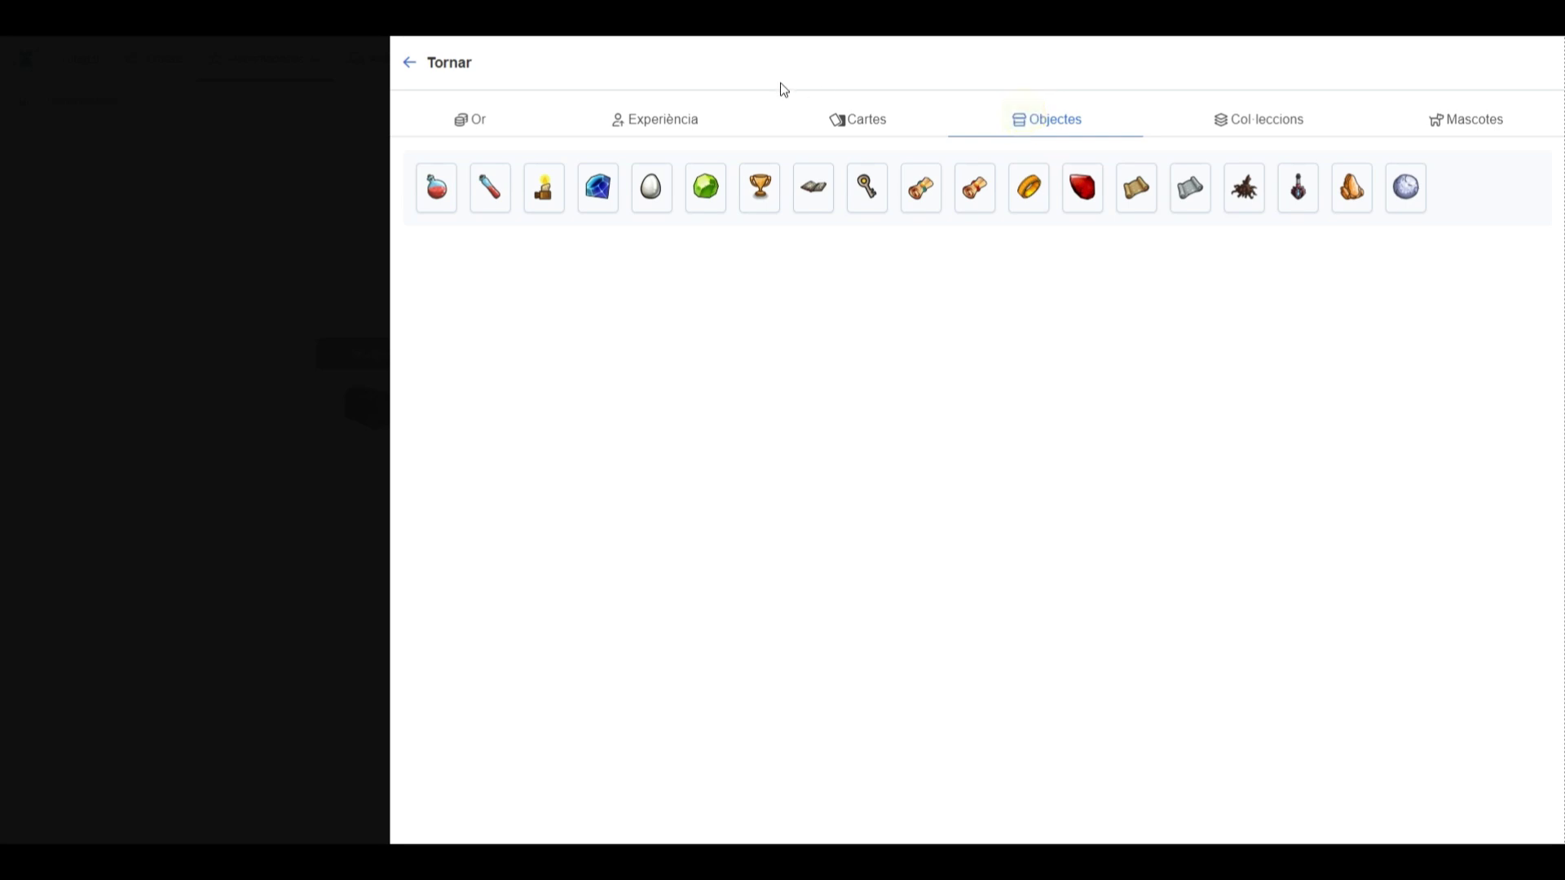
left_click(444, 212)
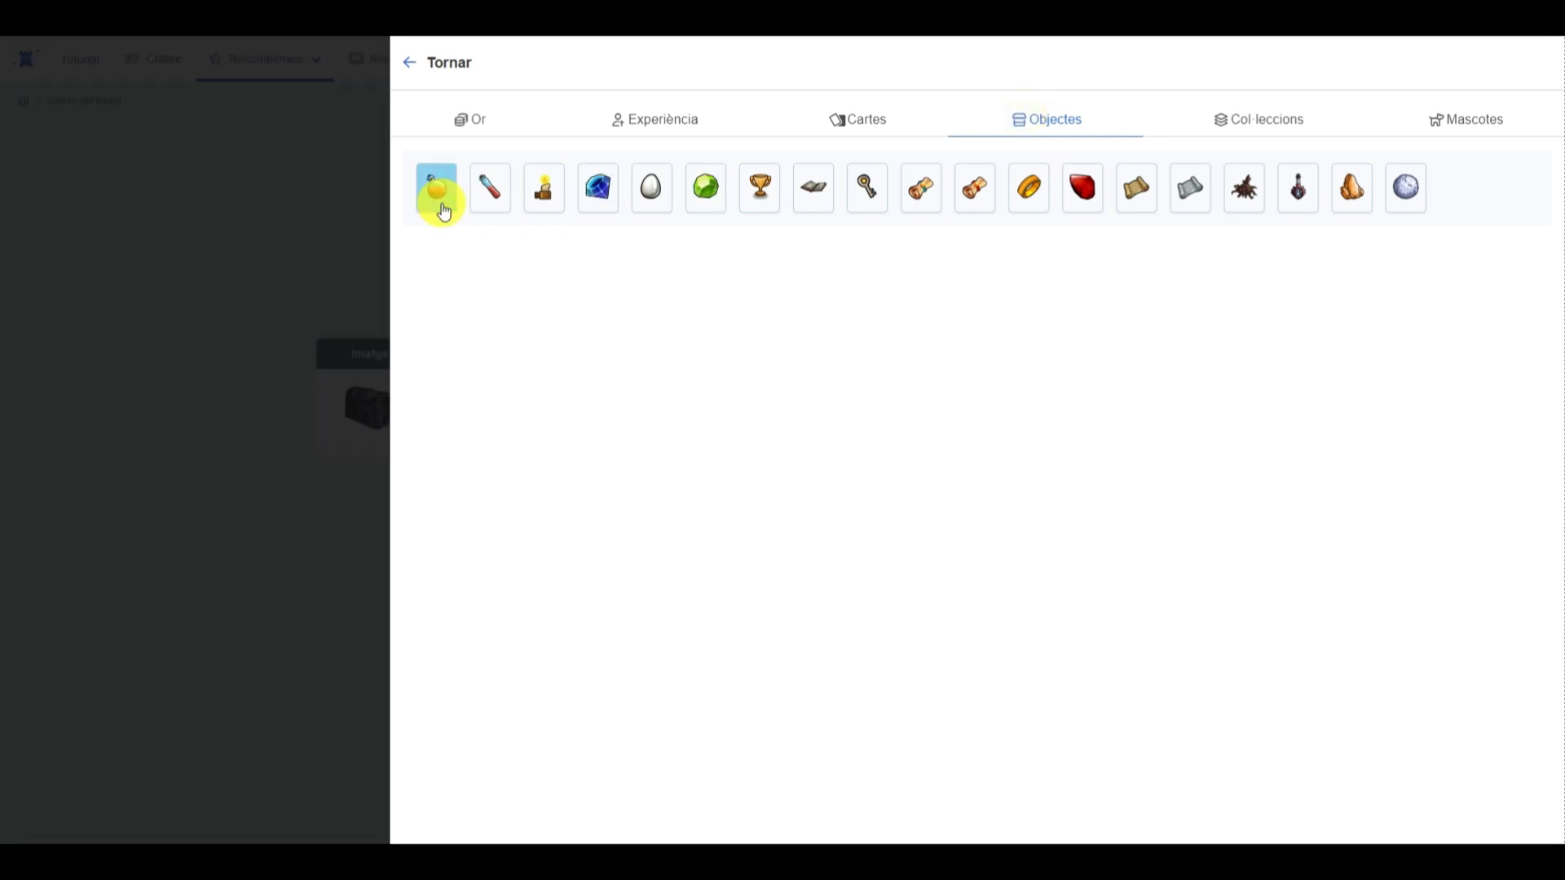
Add the Tesla and Curie collectibles from the Personatges collection to the chest's rewards
left_click(945, 653)
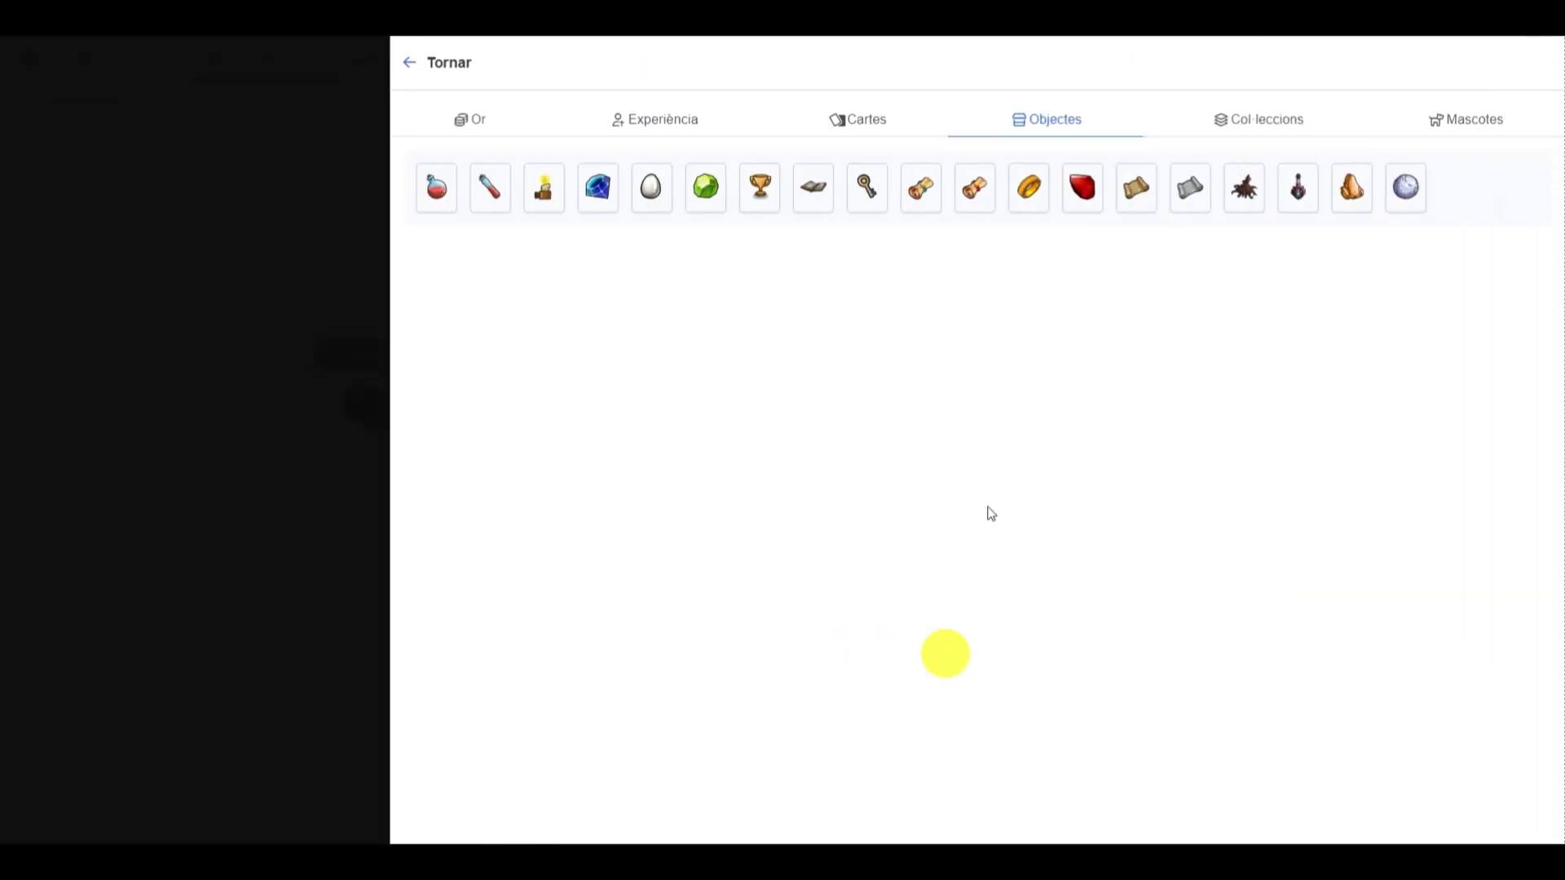
left_click(1228, 119)
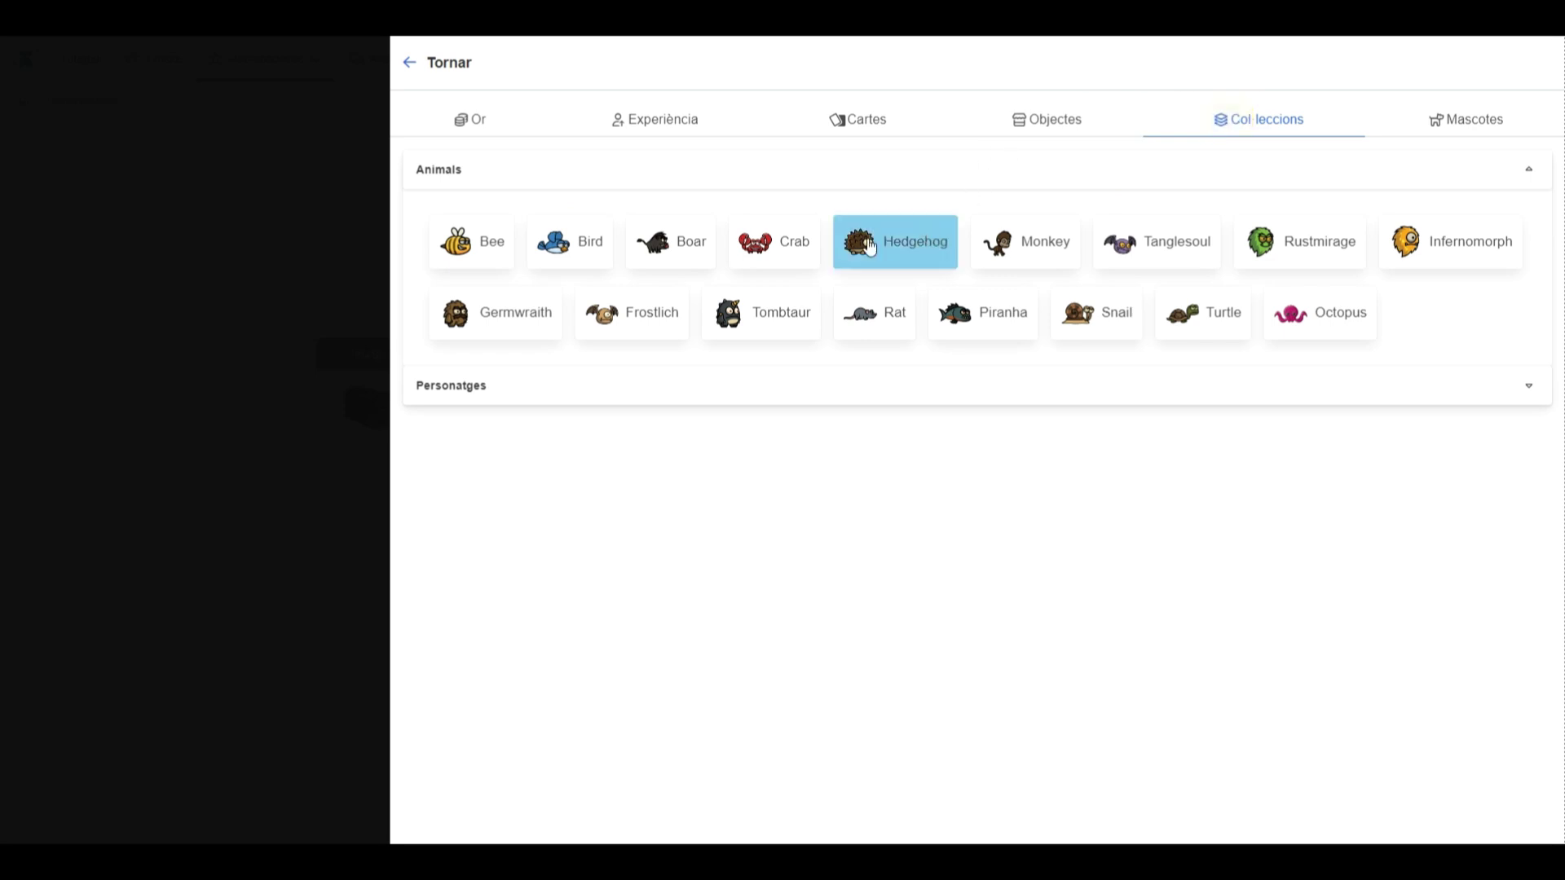
left_click(608, 393)
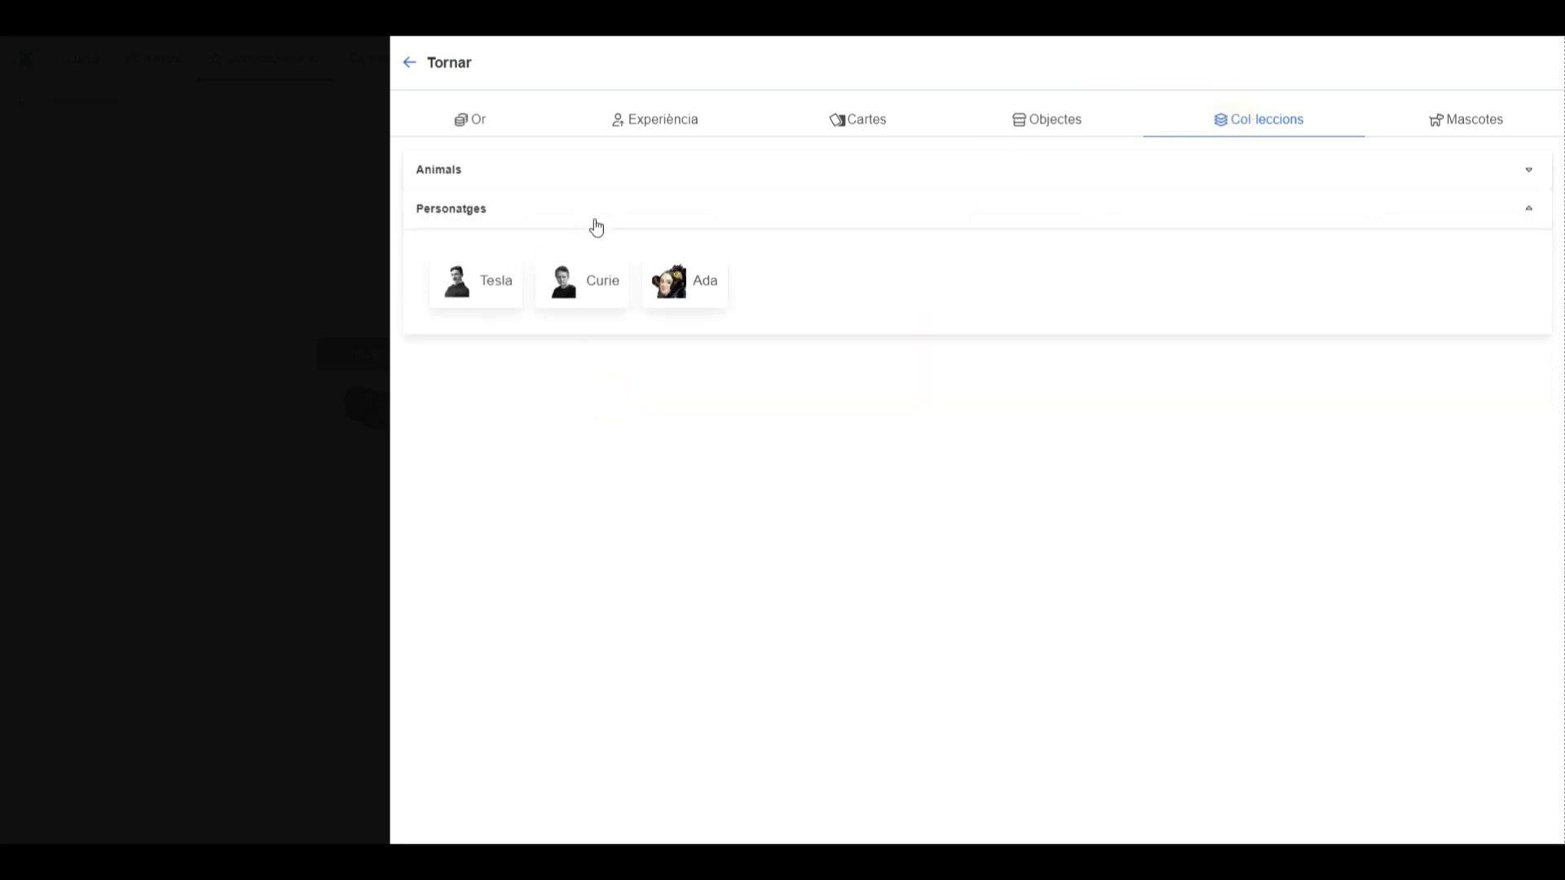
left_click(488, 295)
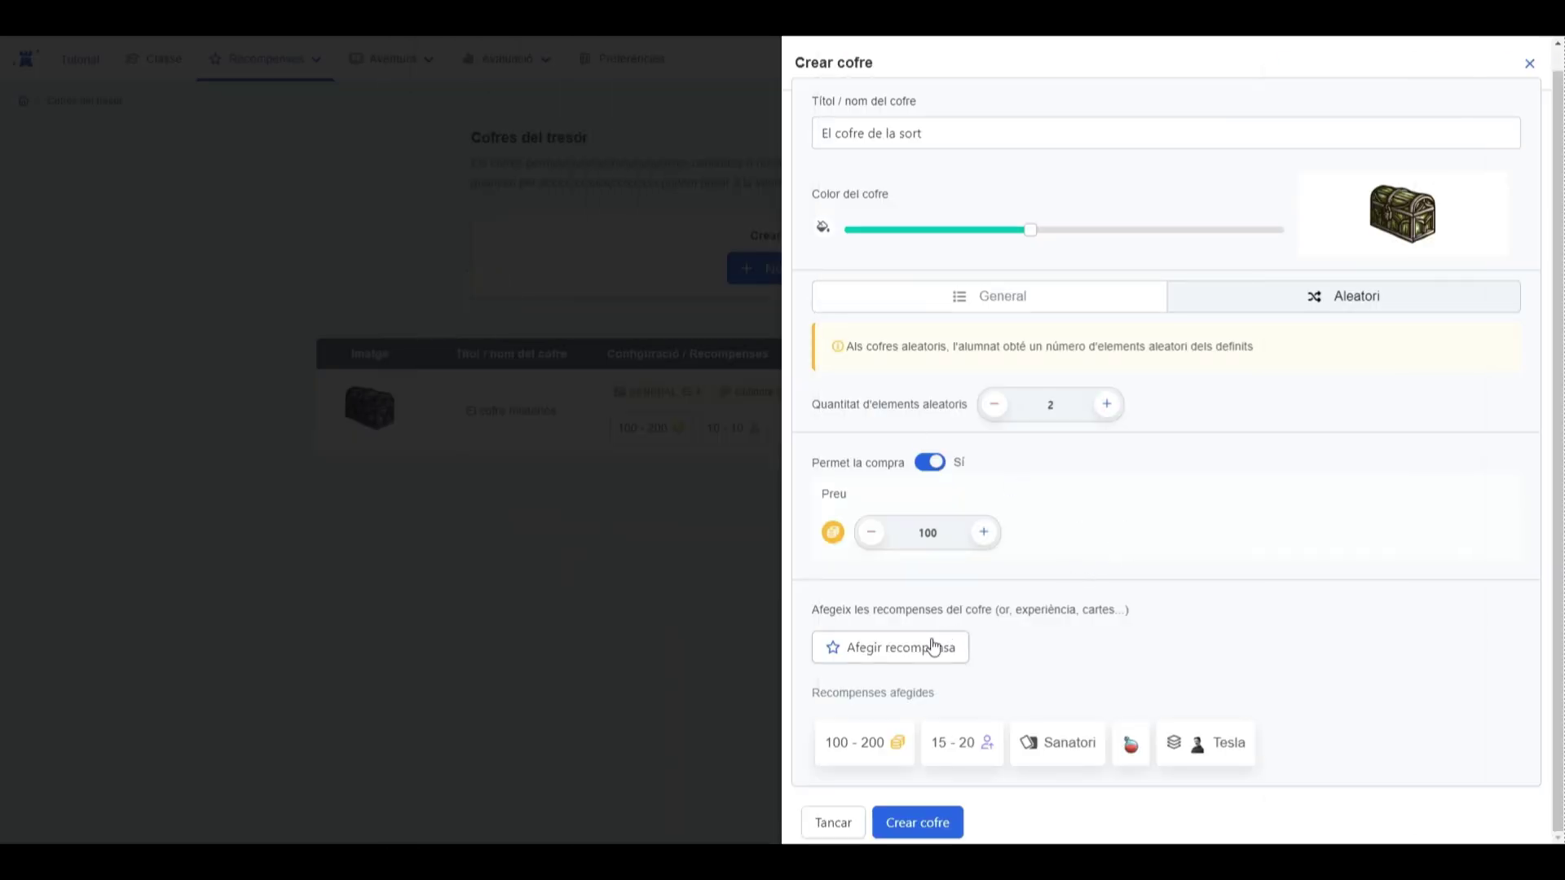
left_click(933, 647)
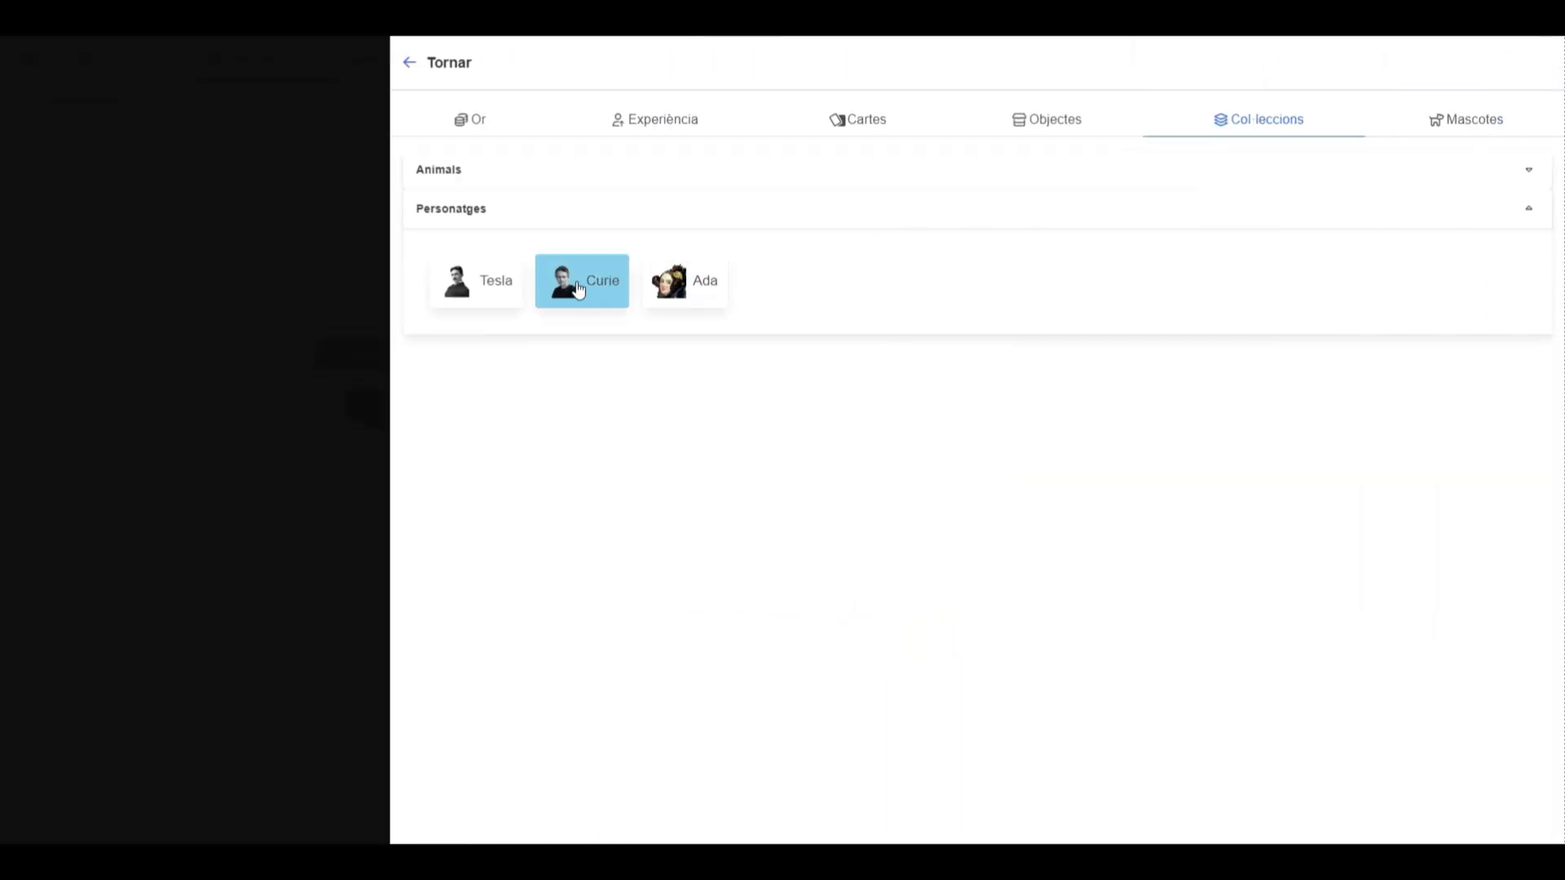
left_click(578, 285)
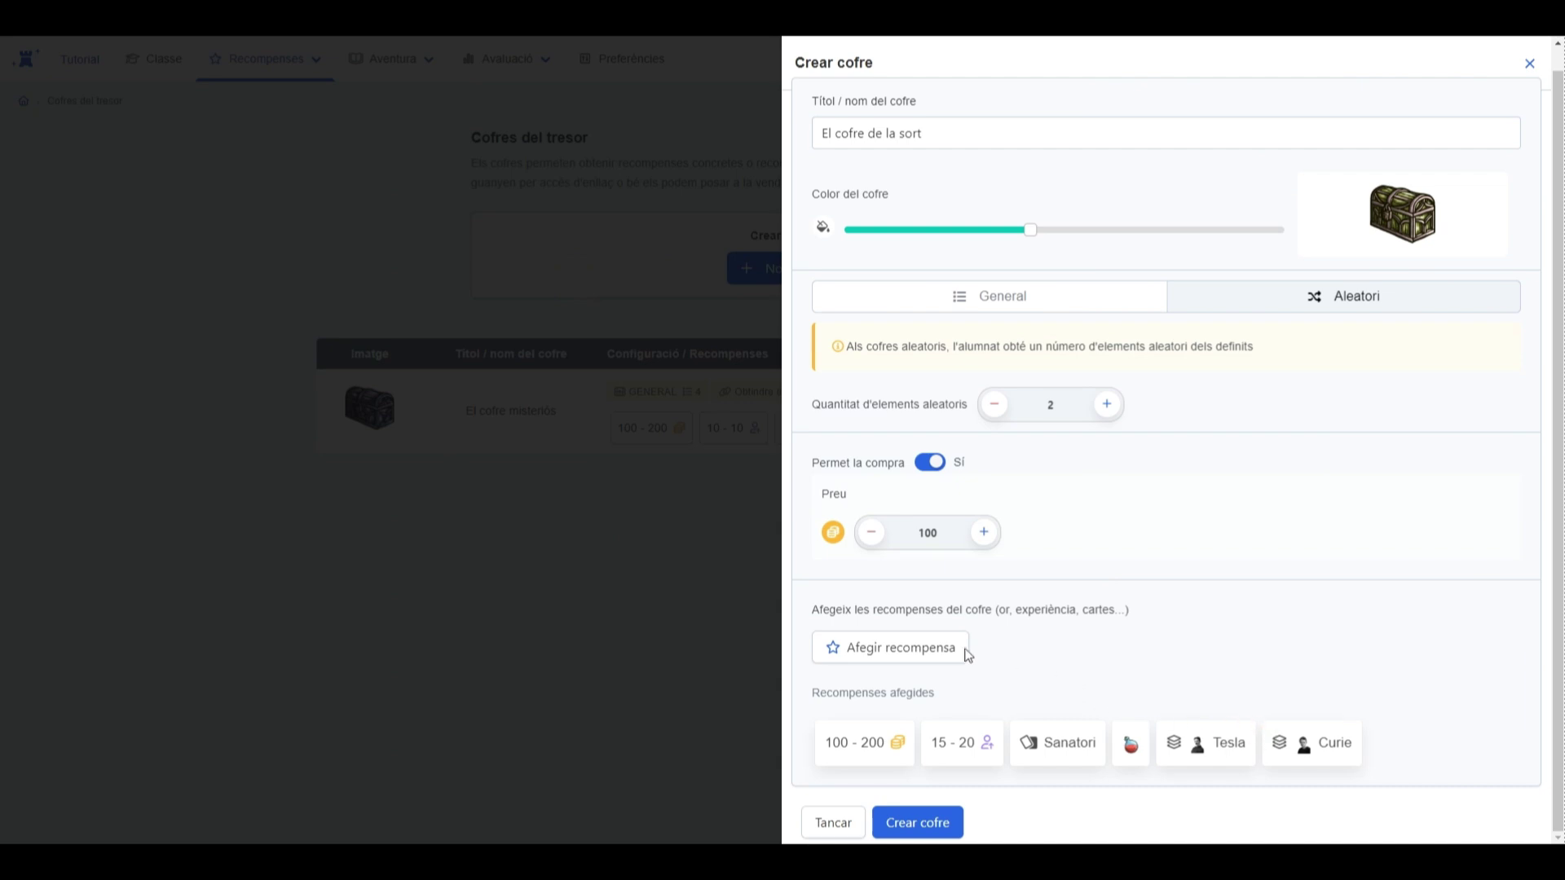
Add the Piraña asesina pet to the chest's rewards and create the chest
left_click(933, 649)
left_click(1426, 129)
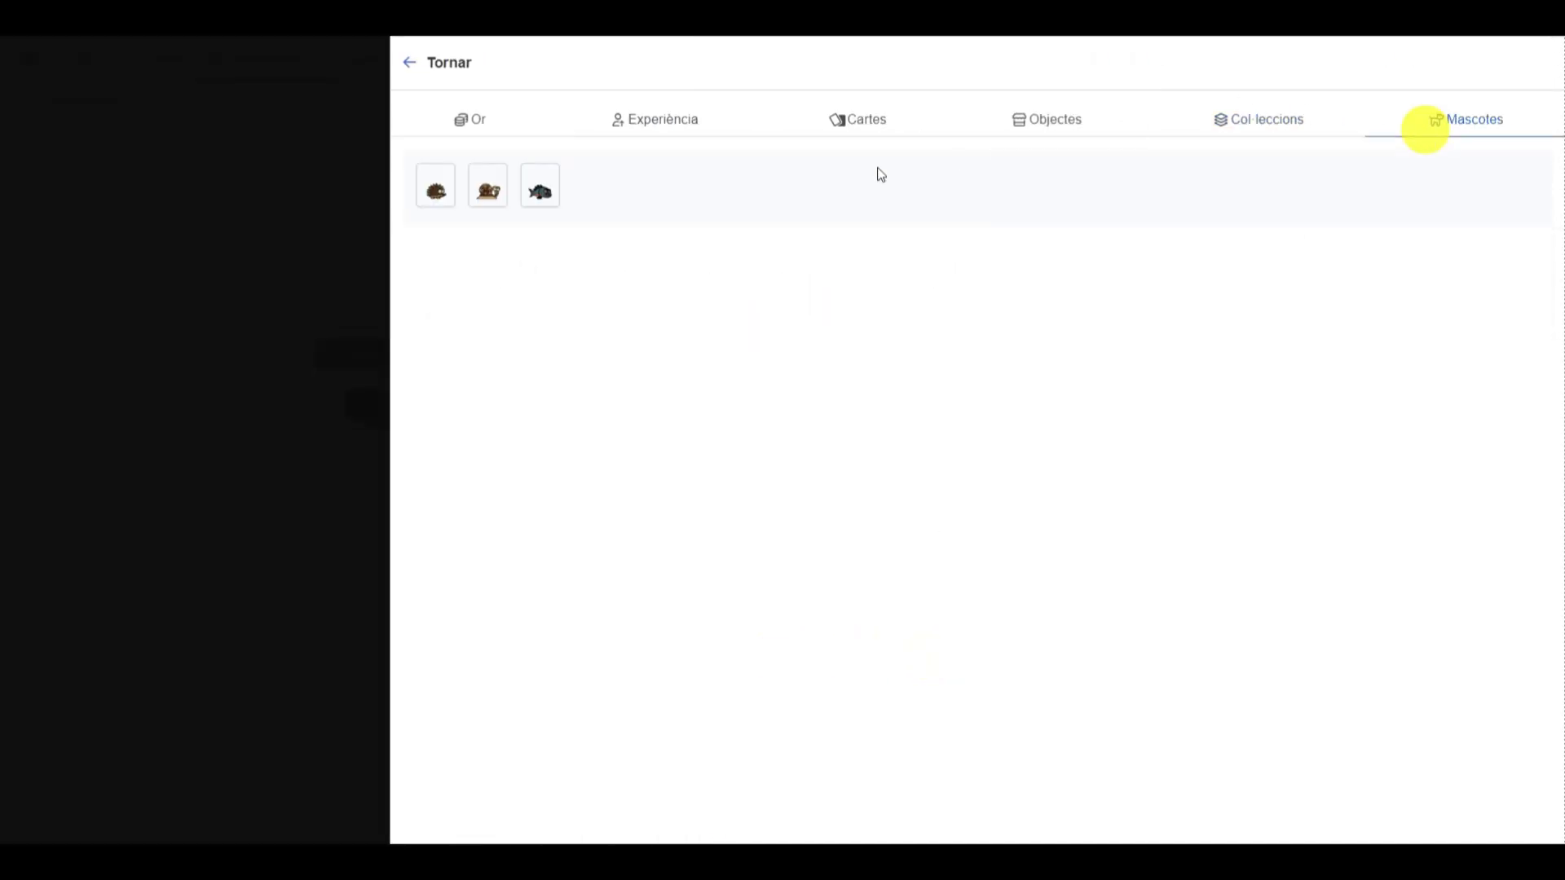
left_click(540, 188)
scroll(1298, 589, "down", 1)
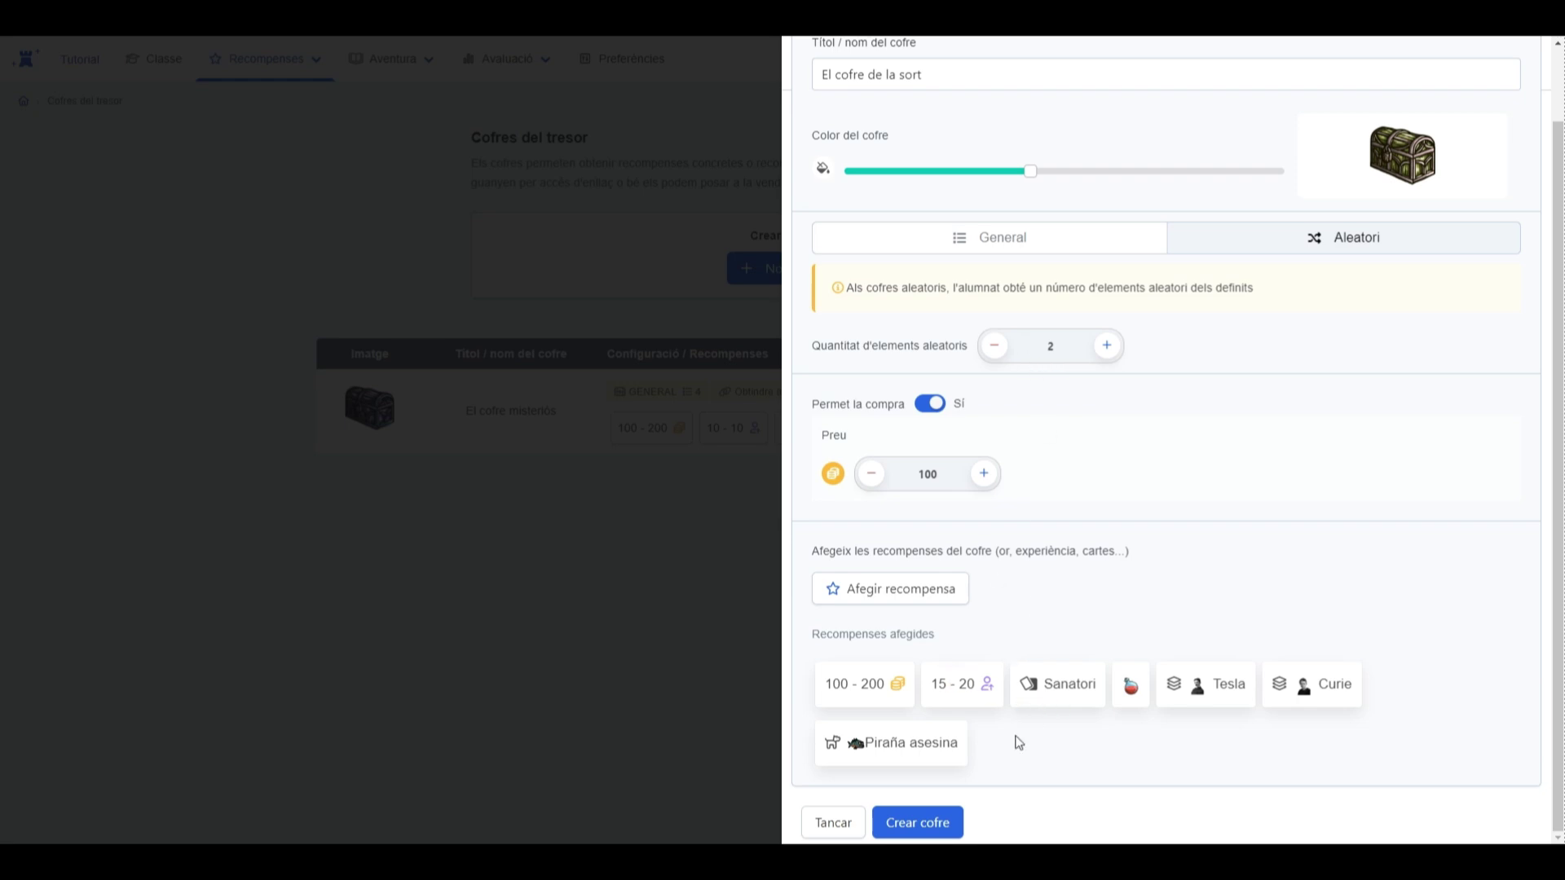
left_click(921, 823)
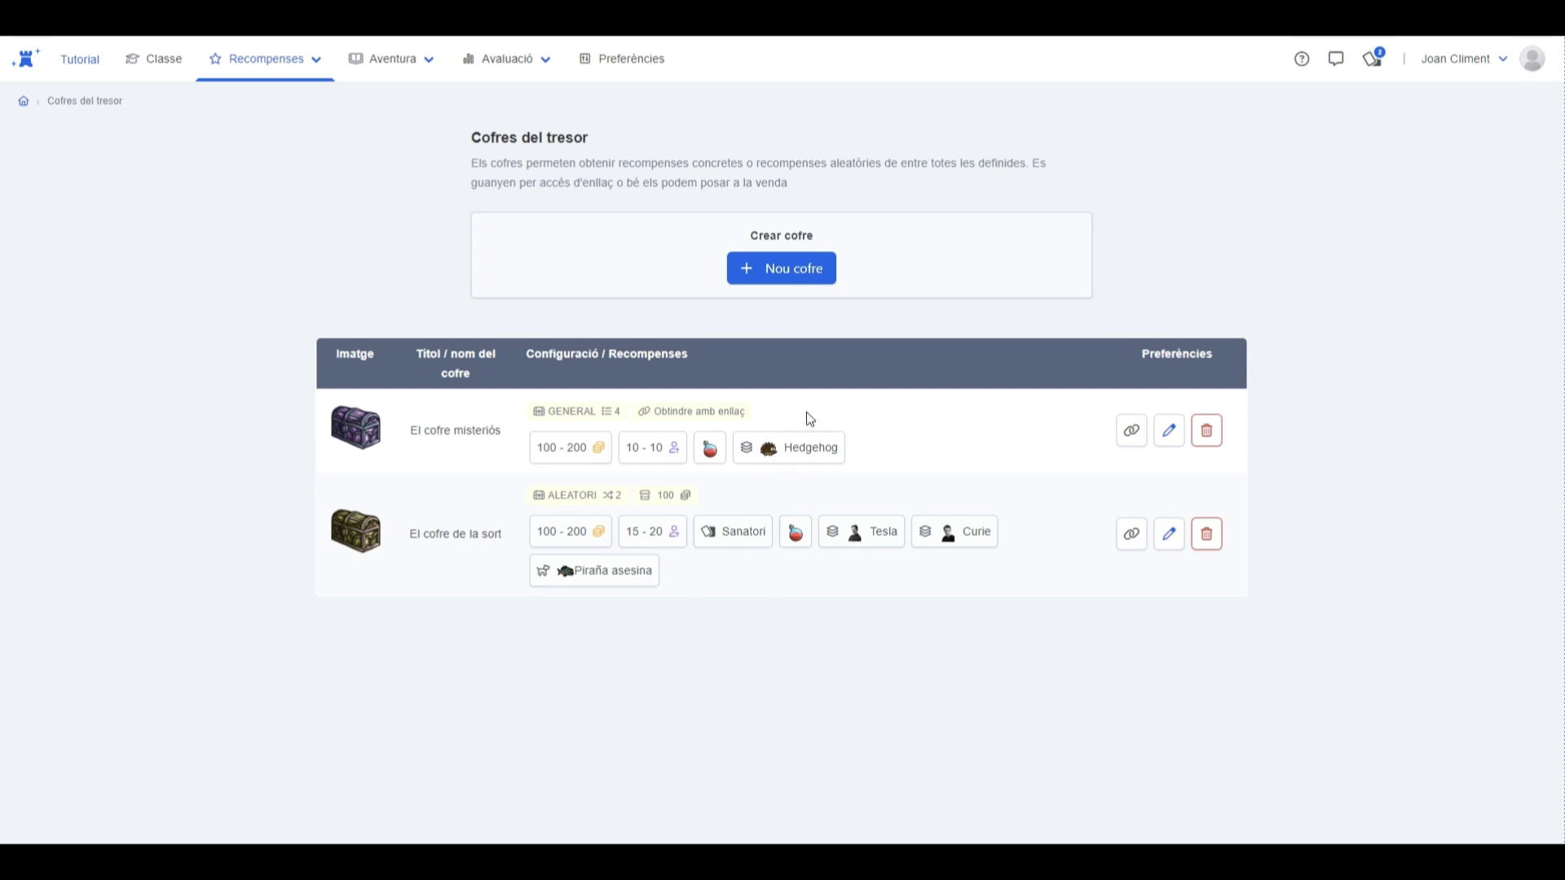
Copy the access link of the chest "El cofre misteriós" and return to the overview of all classes
left_click(703, 416)
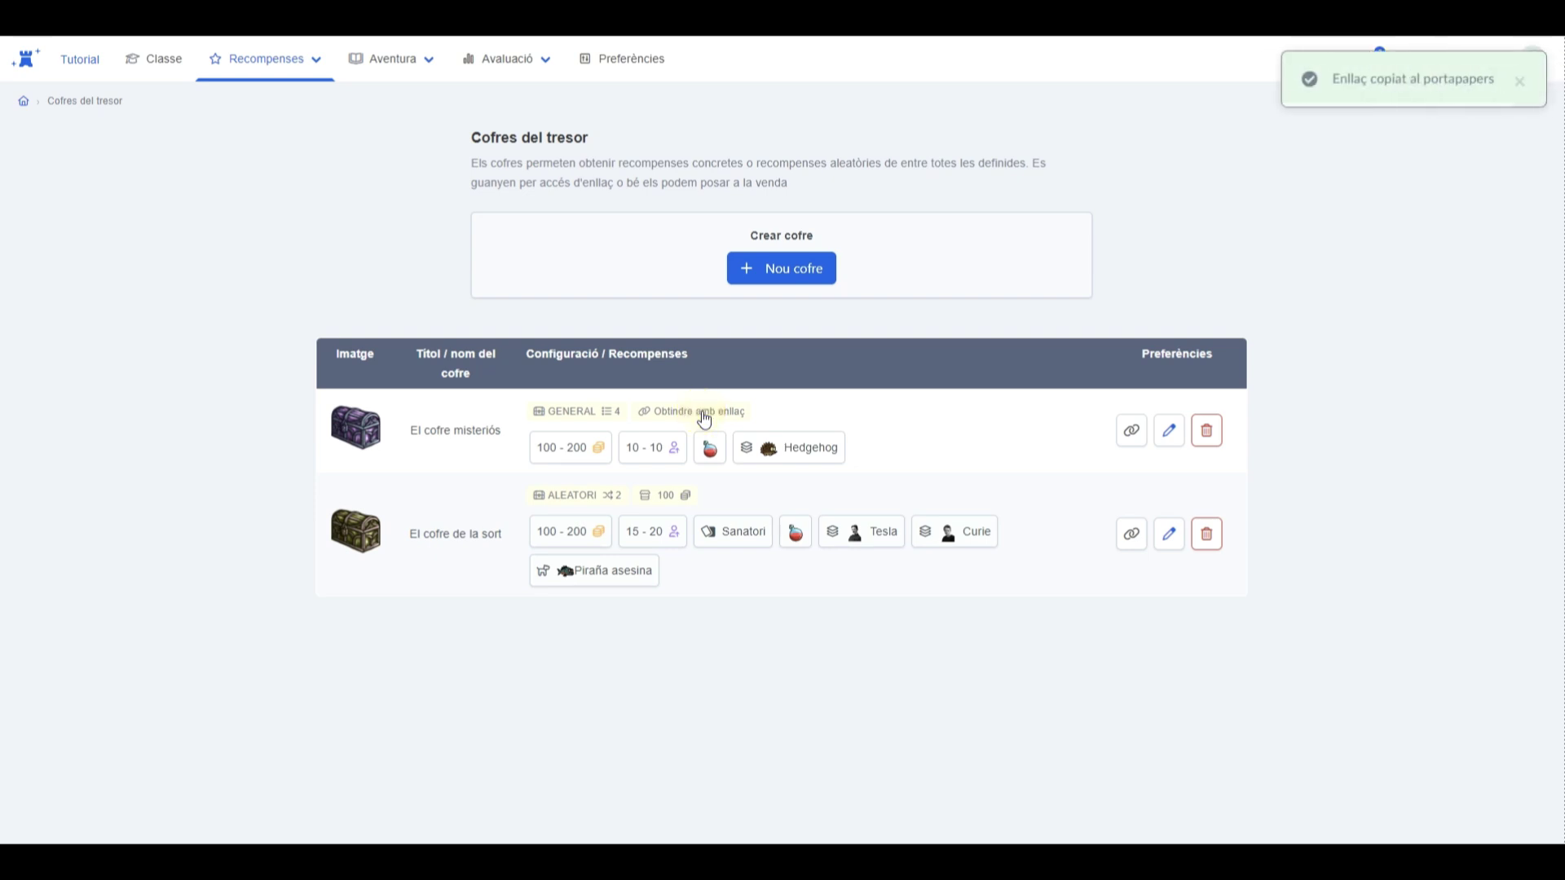
left_click(1131, 432)
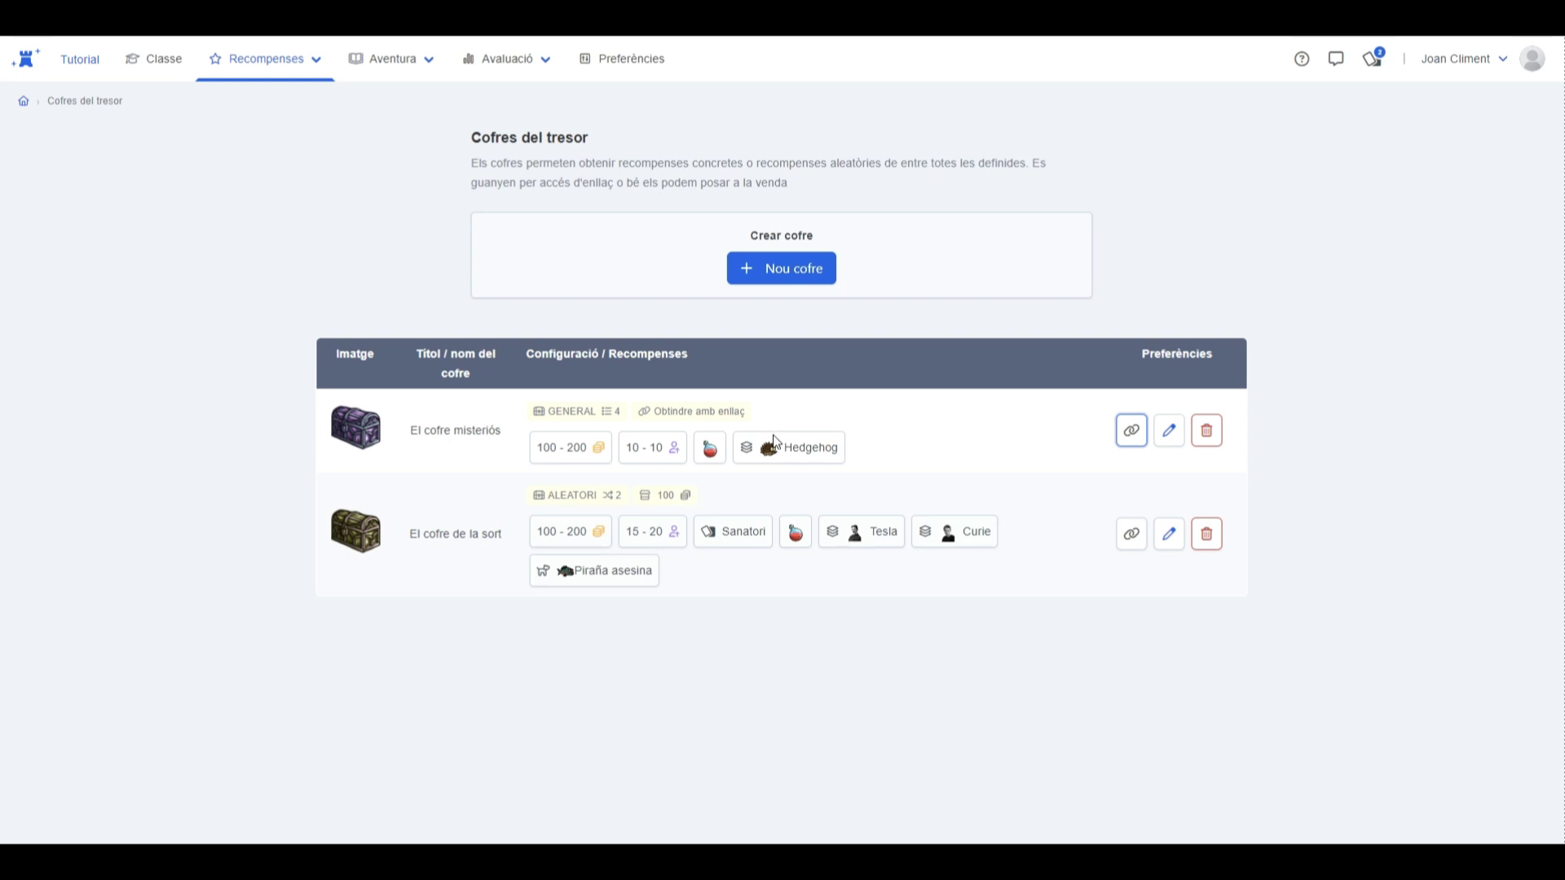
left_click(651, 450)
left_click(32, 62)
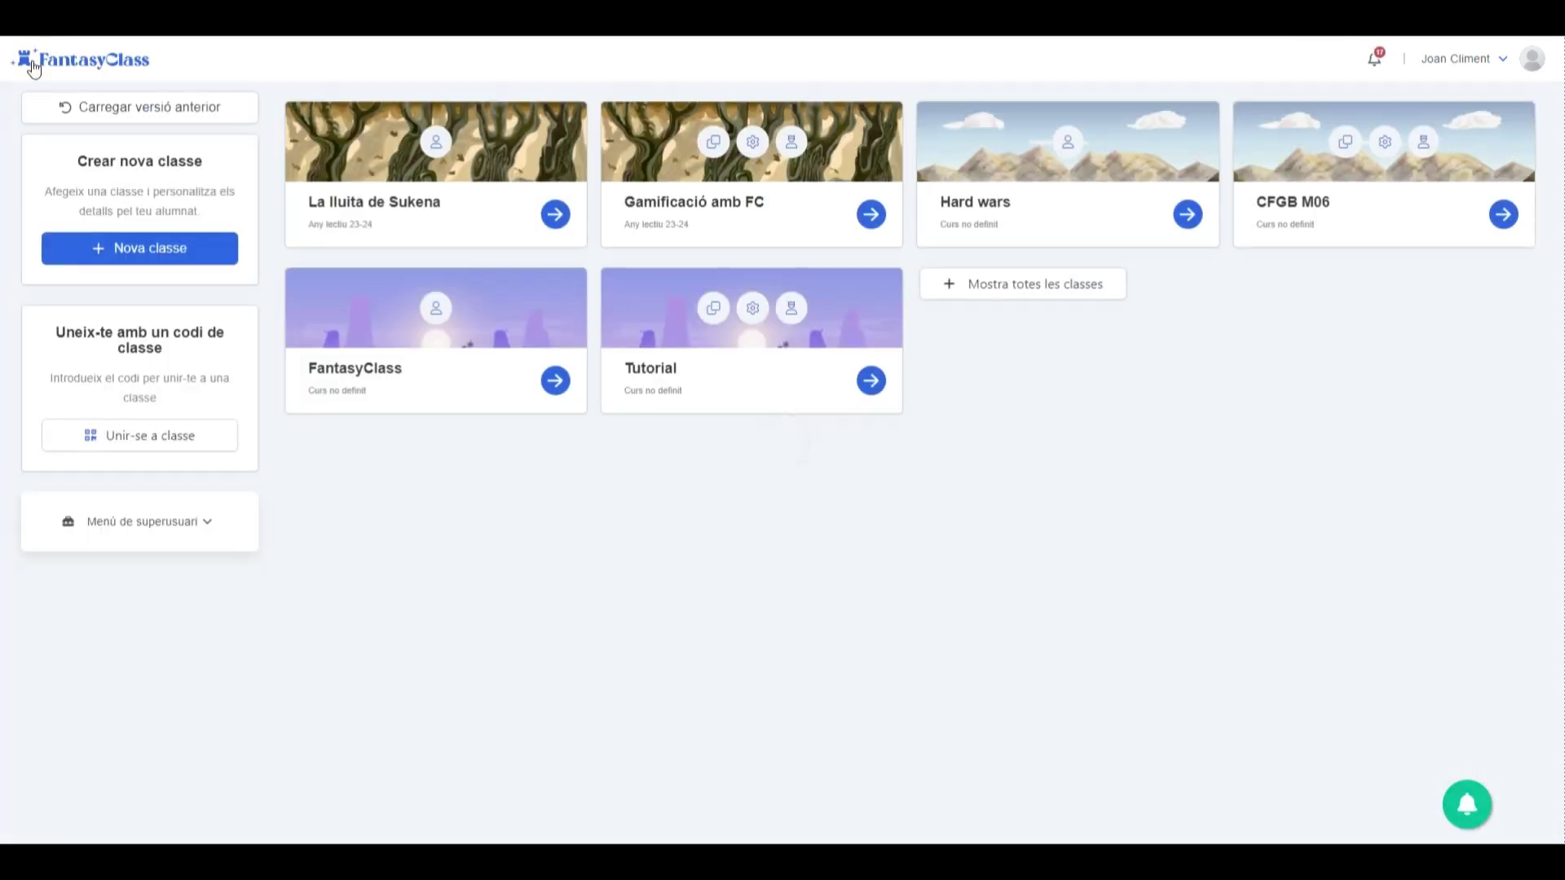
Enter the FantasyClass class as a student and buy the treasure chest "El cofre de la sort" from the shop
left_click(555, 381)
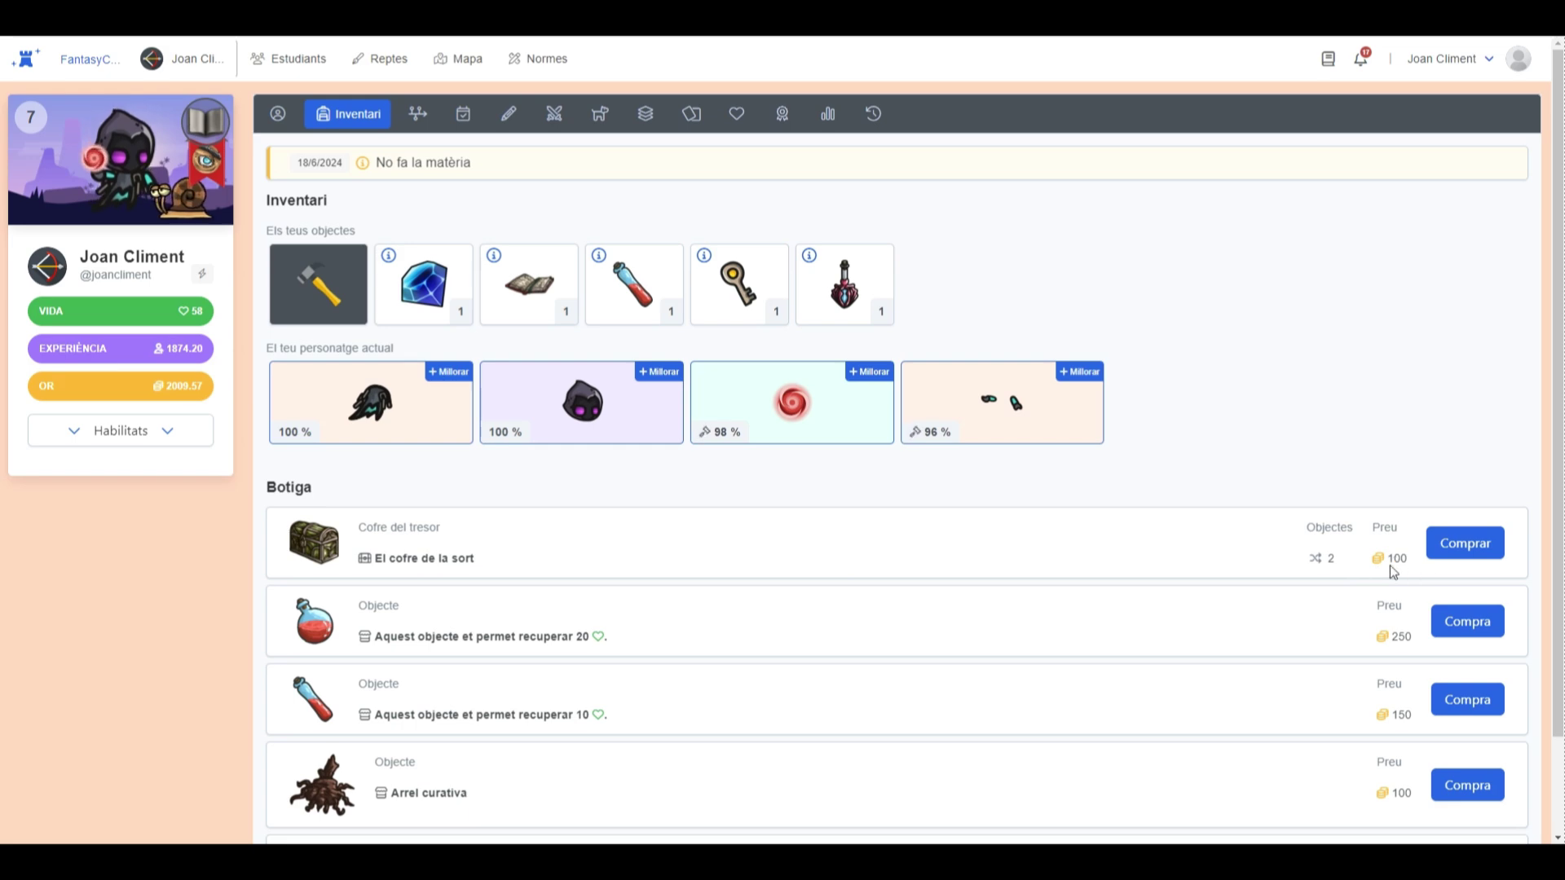
left_click(1454, 552)
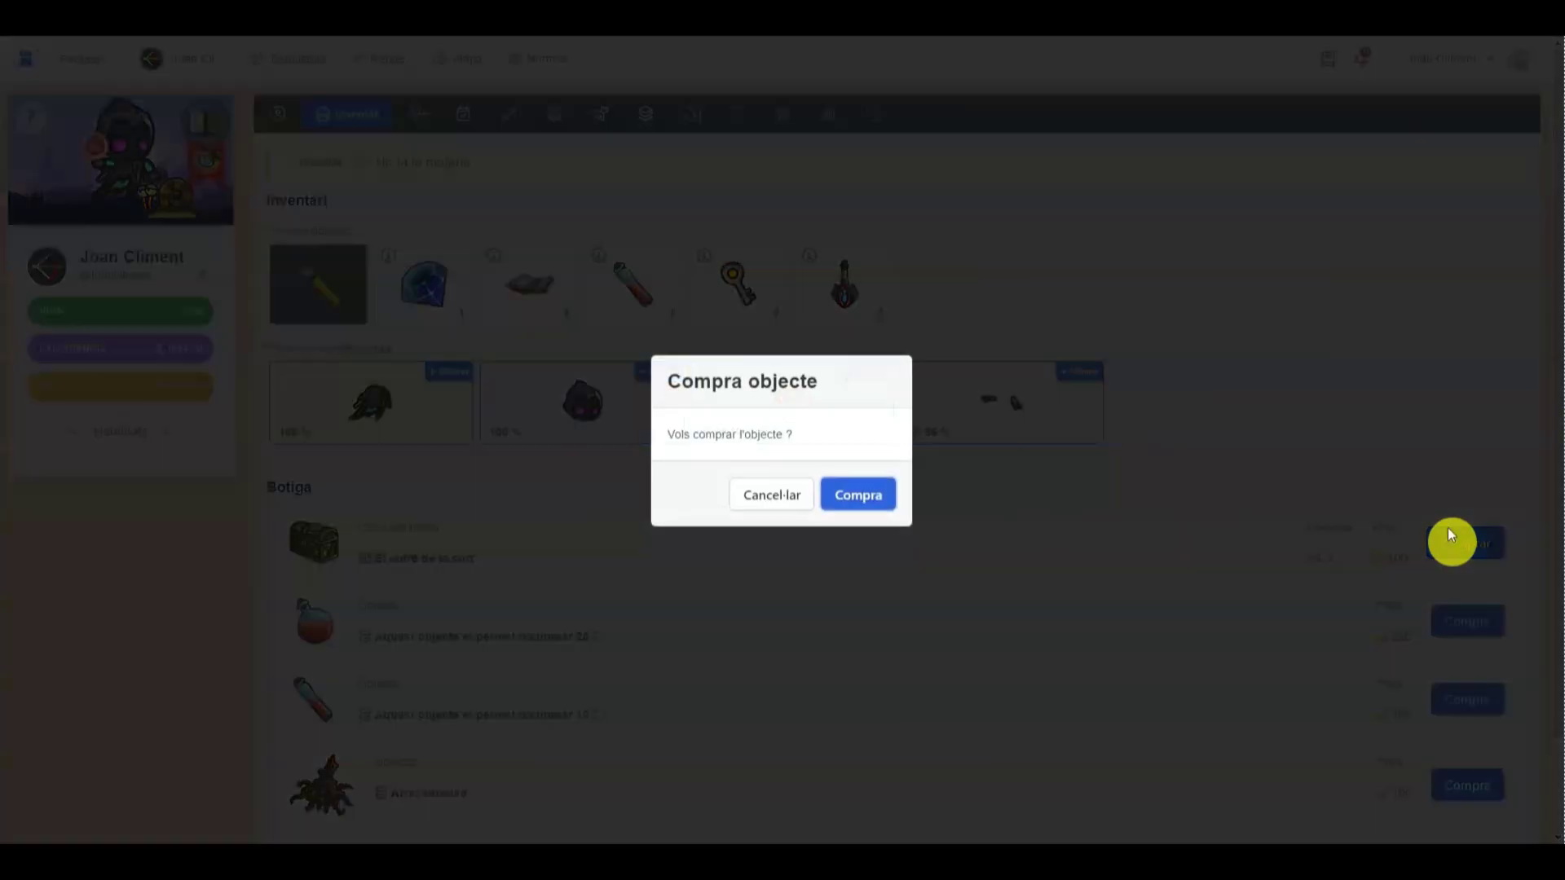
left_click(867, 490)
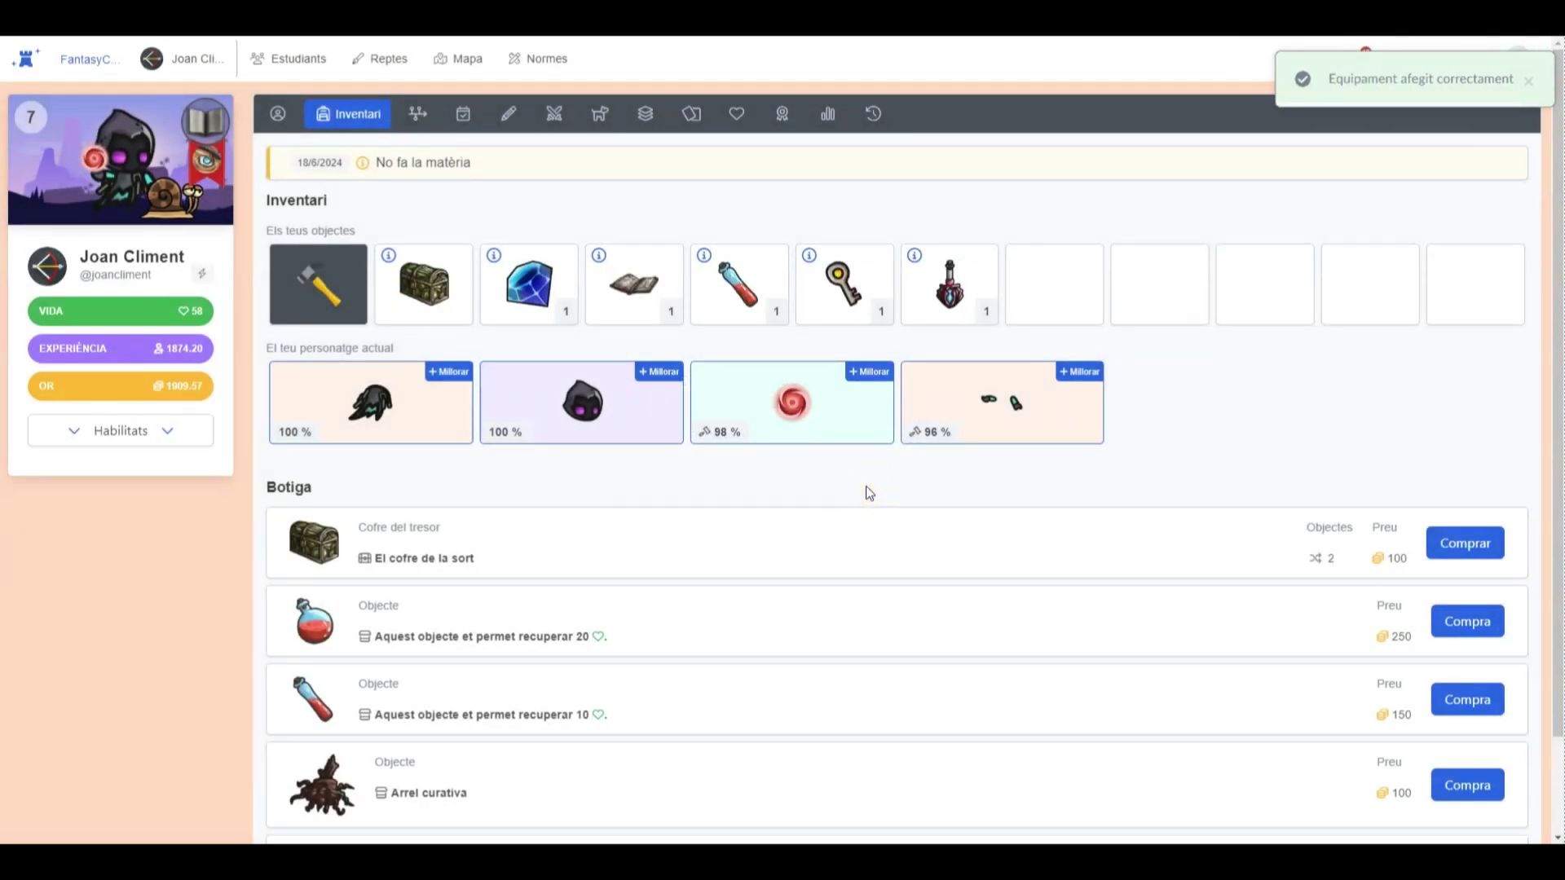
Use the purchased treasure chest from the inventory to collect its random rewards, and close the rewards window
left_click(441, 285)
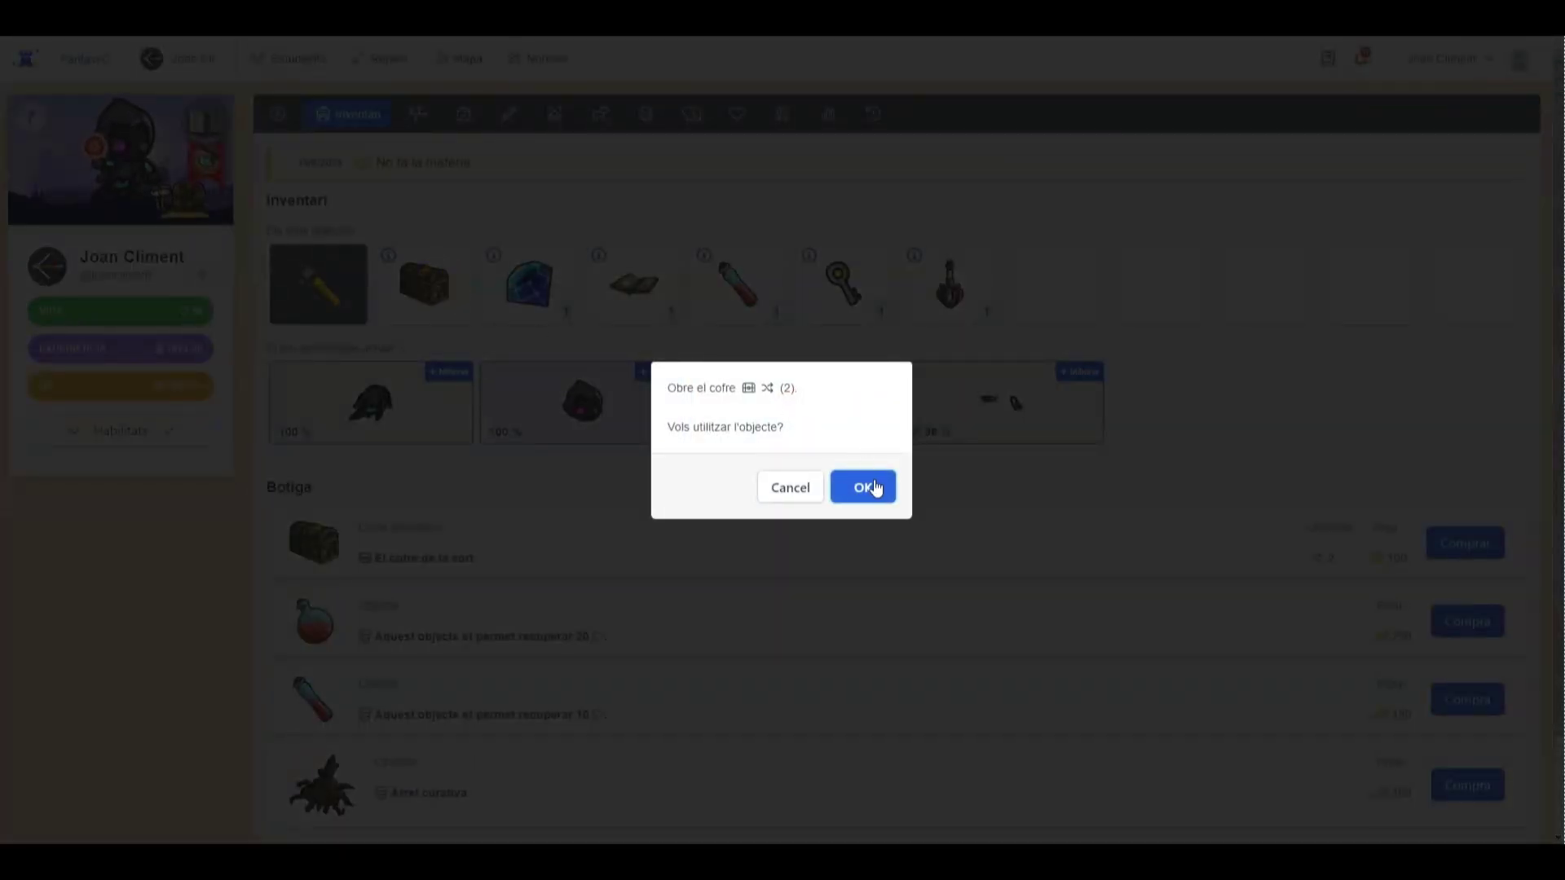
left_click(876, 487)
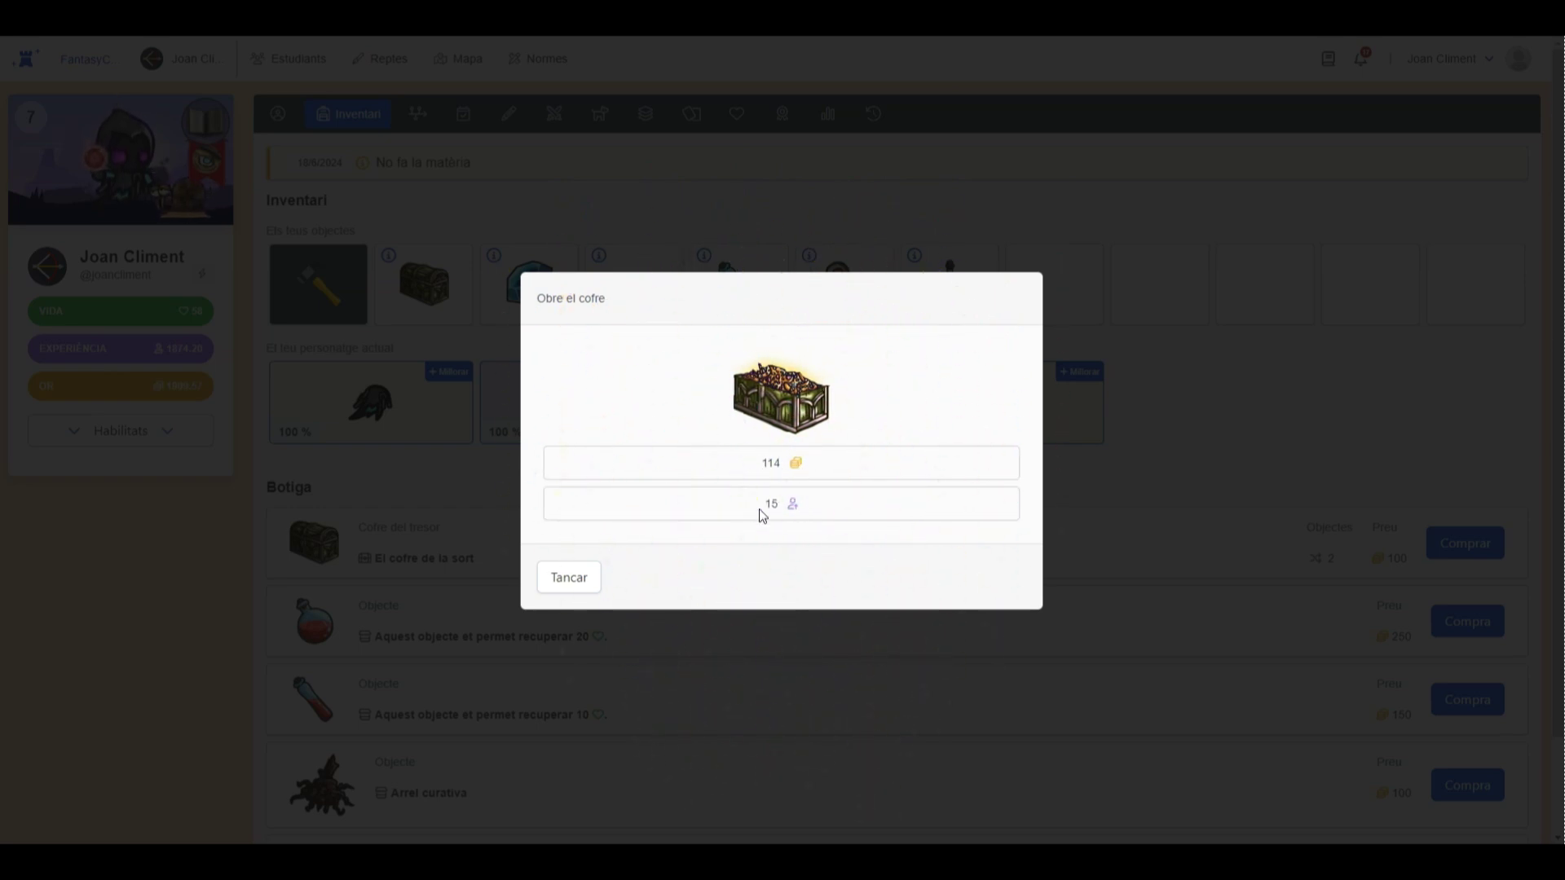
left_click(590, 580)
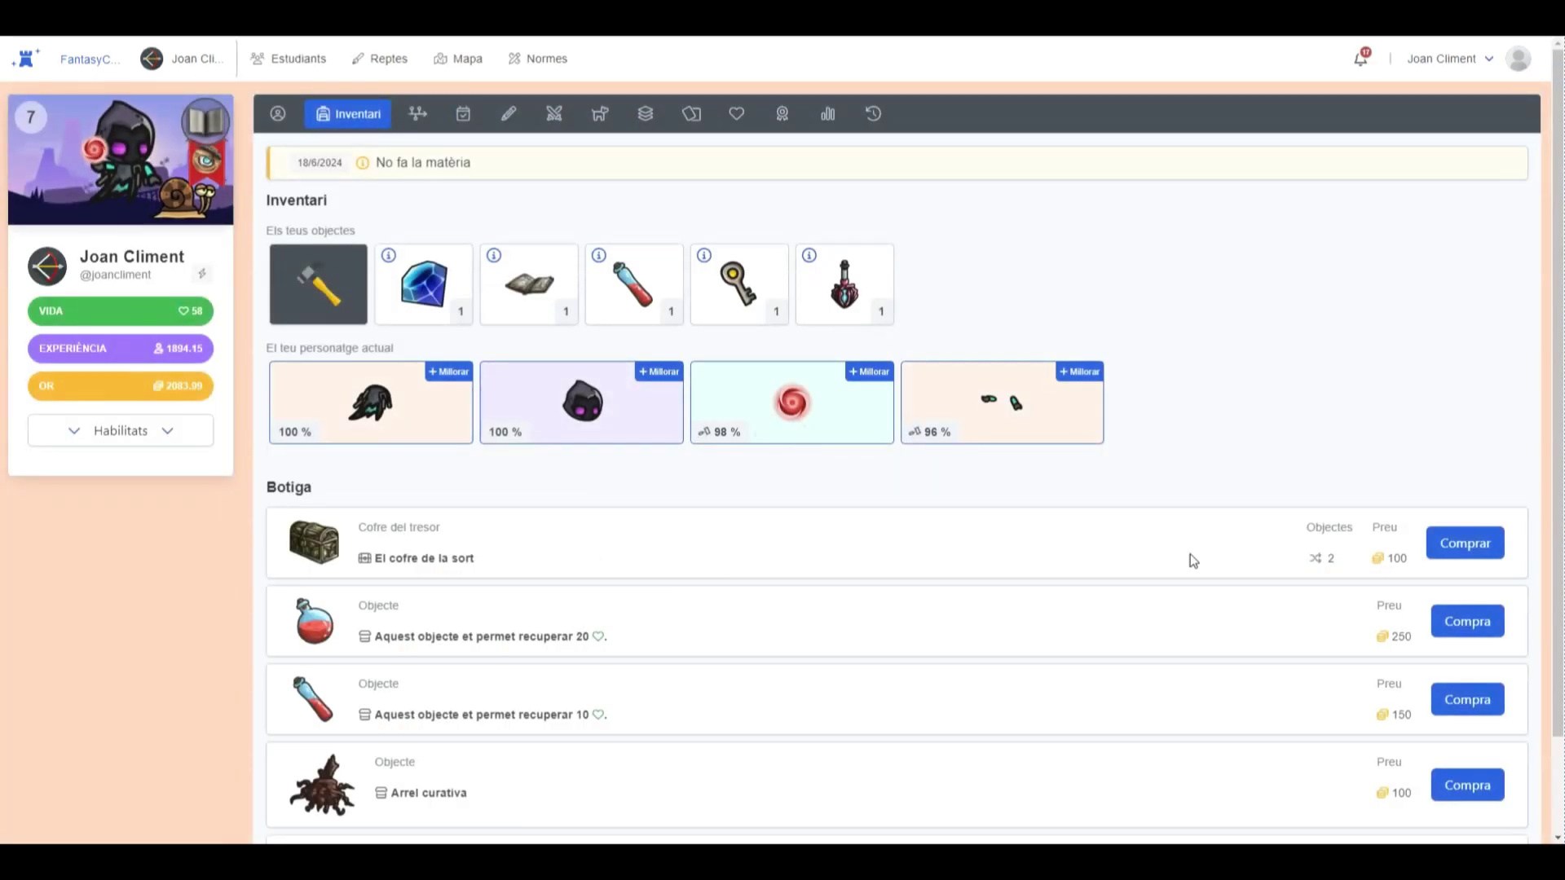
Buy another "El cofre de la sort" chest, open it from the inventory and dismiss its rewards
left_click(1439, 542)
left_click(868, 495)
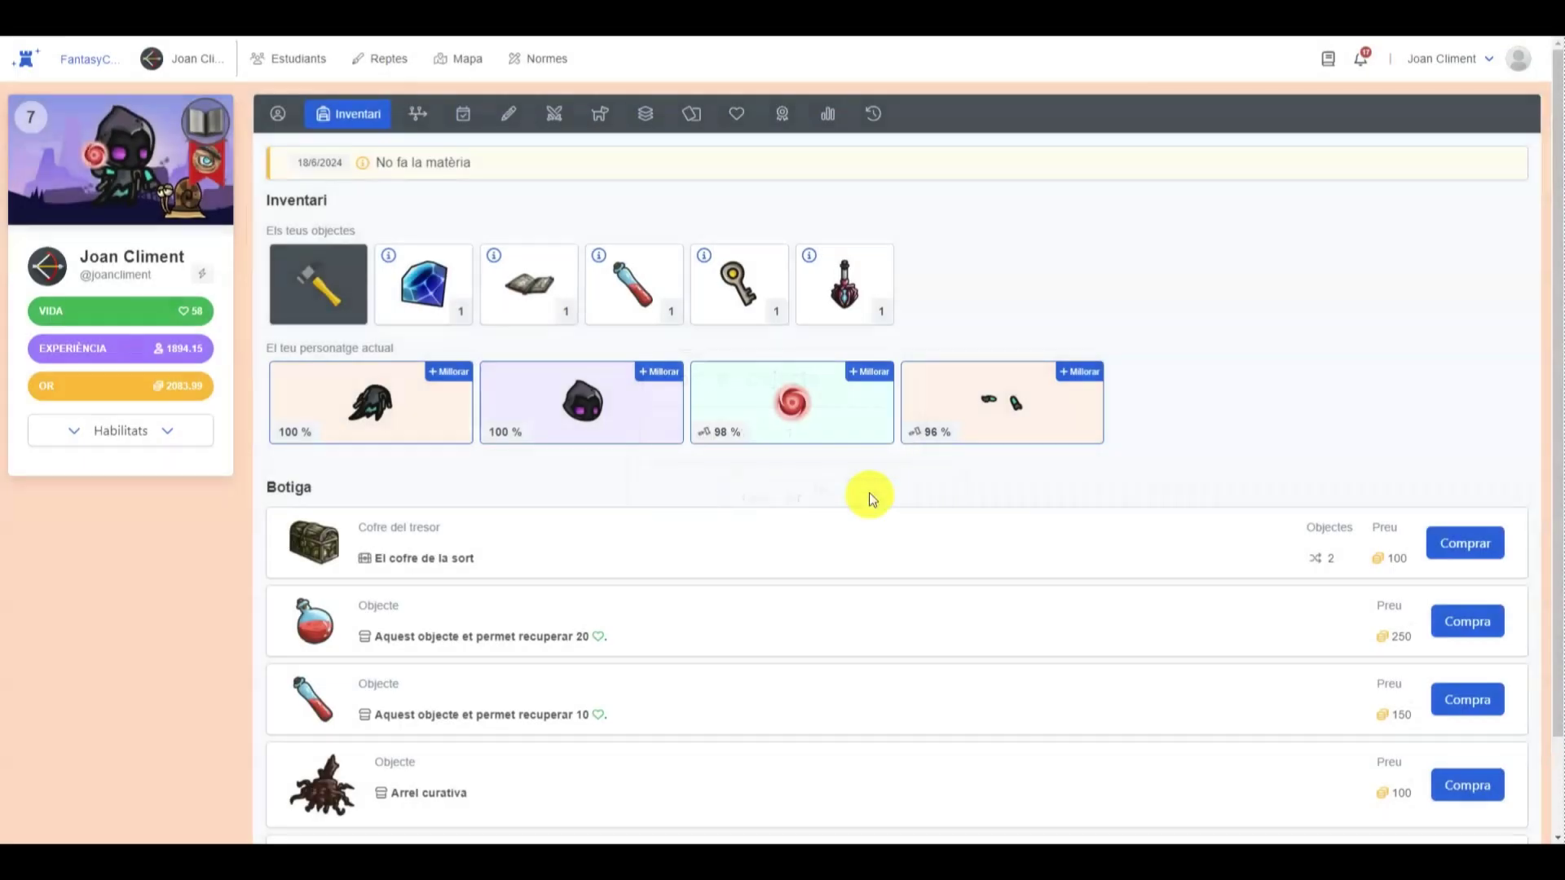
left_click(423, 281)
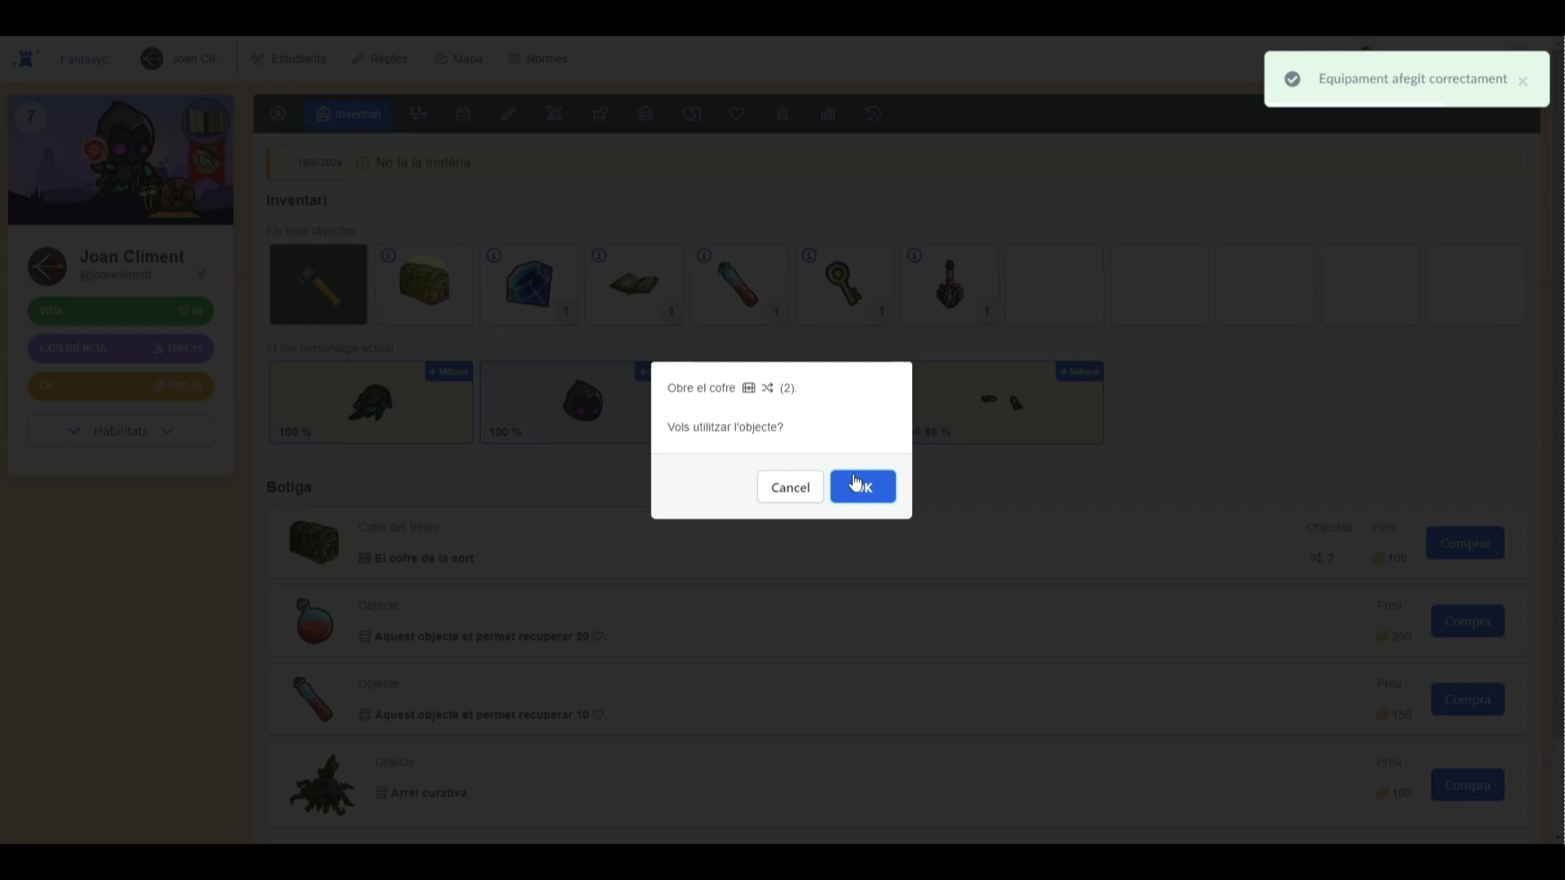
left_click(860, 484)
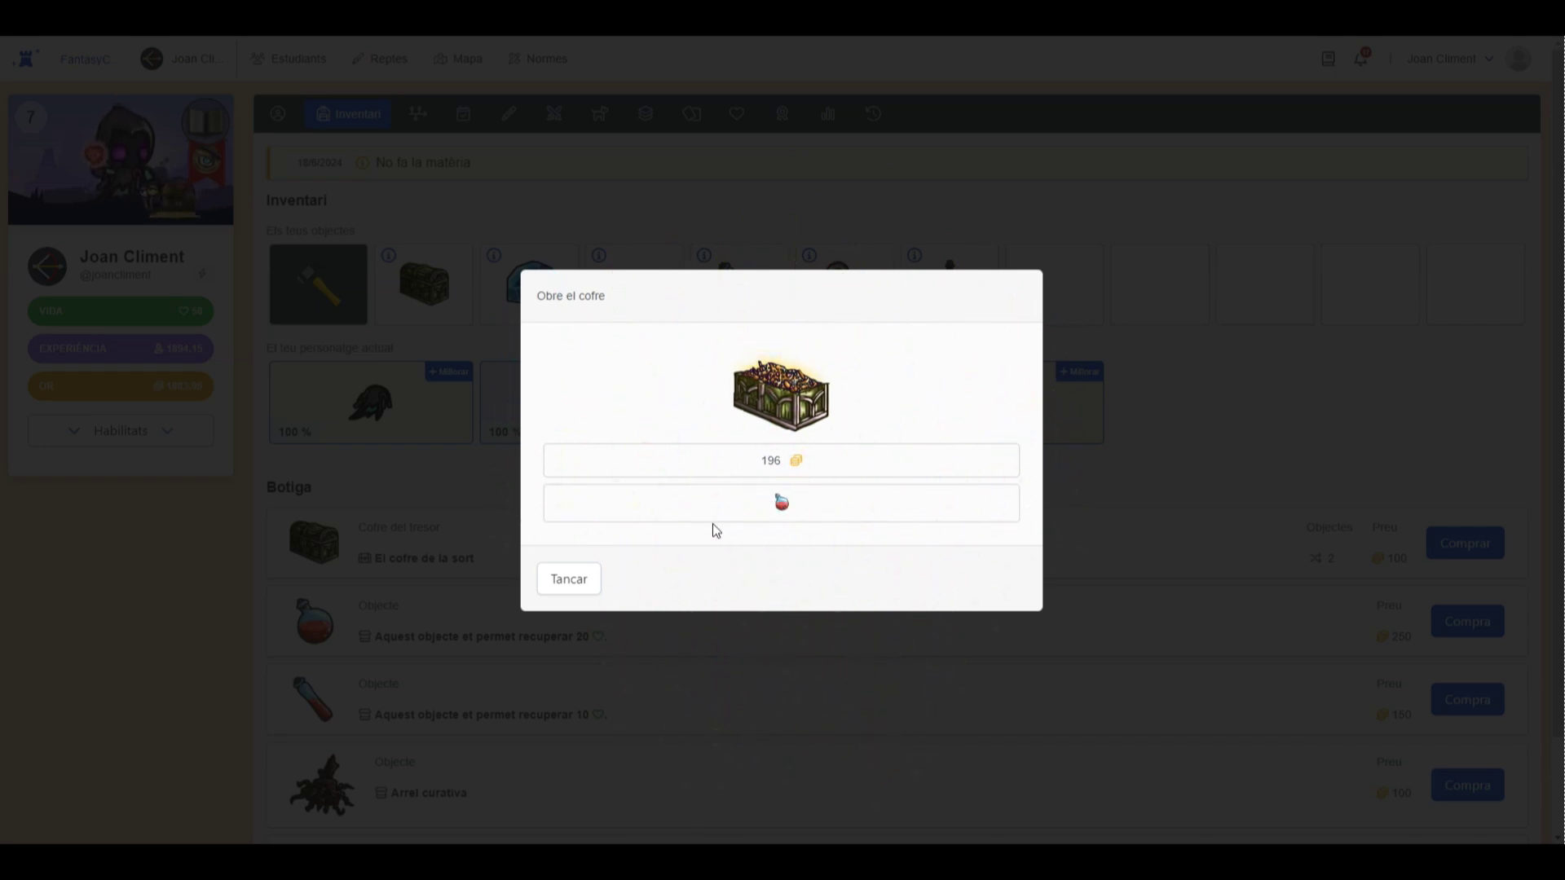
left_click(573, 580)
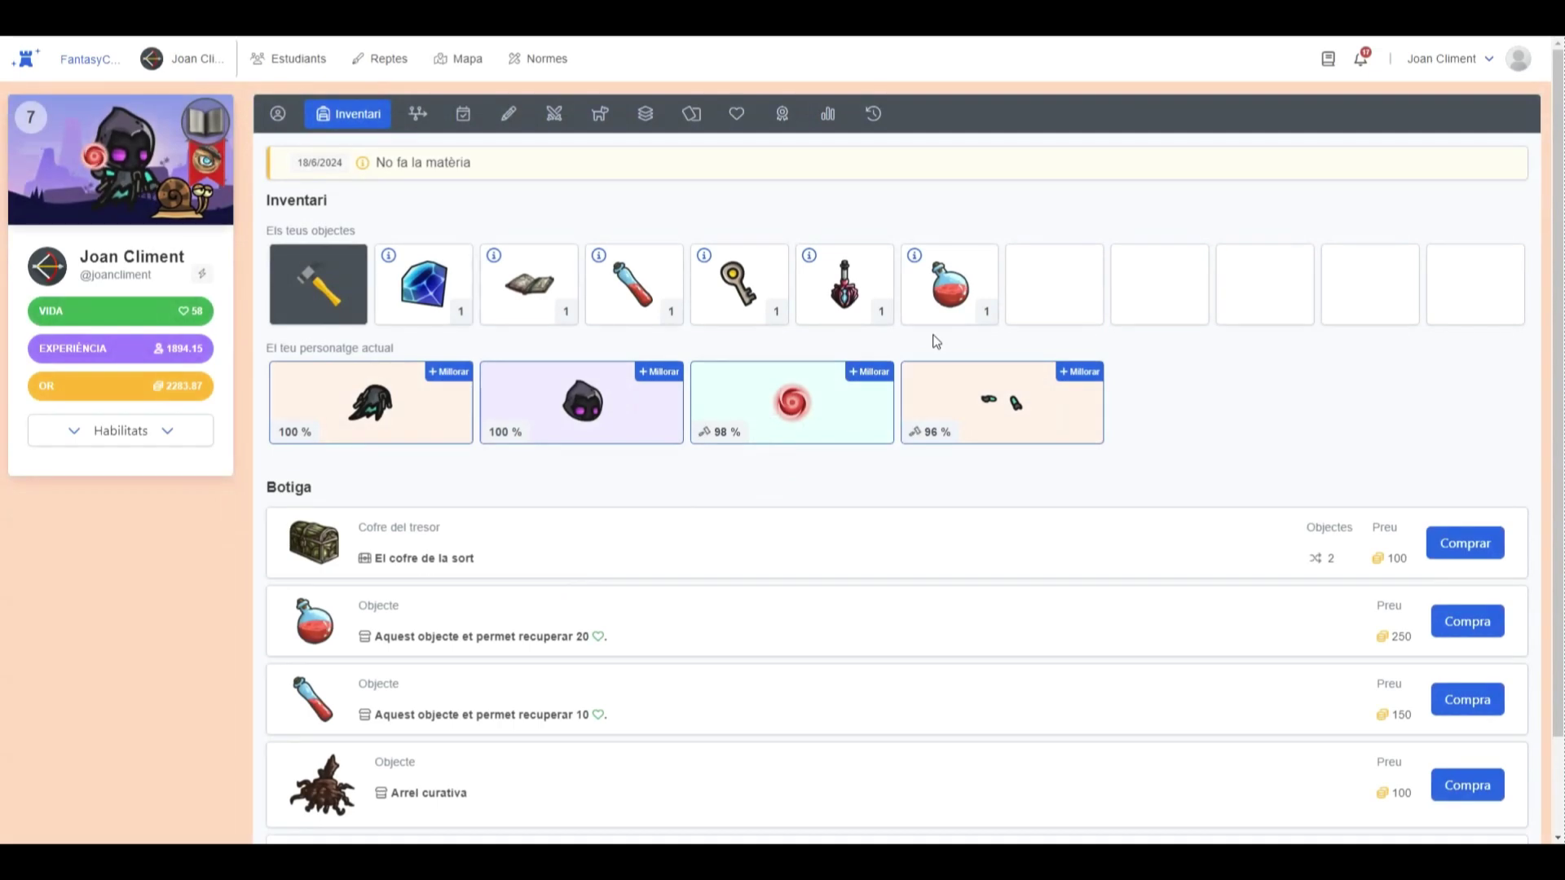